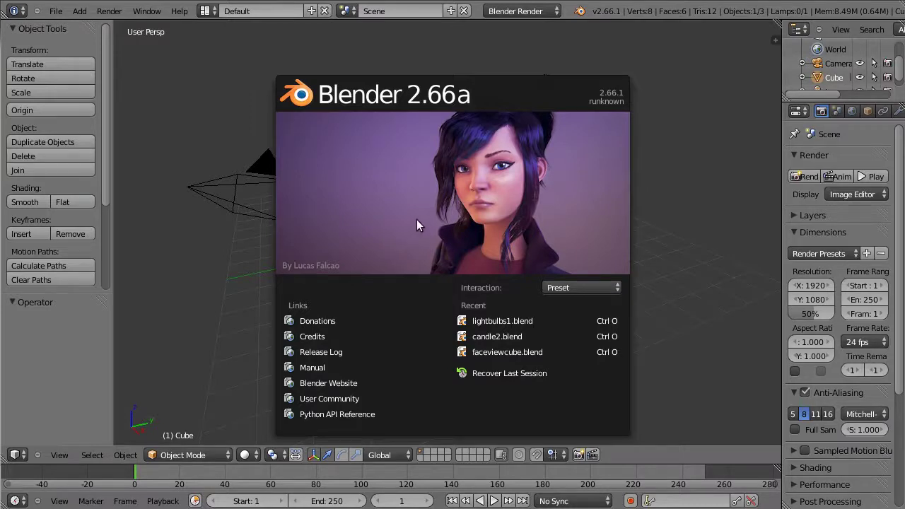
Dismiss the splash screen, try moving and rotating the default cube, and scale it by about 0.97
{"action": "left_click", "coordinate": [417, 225]}
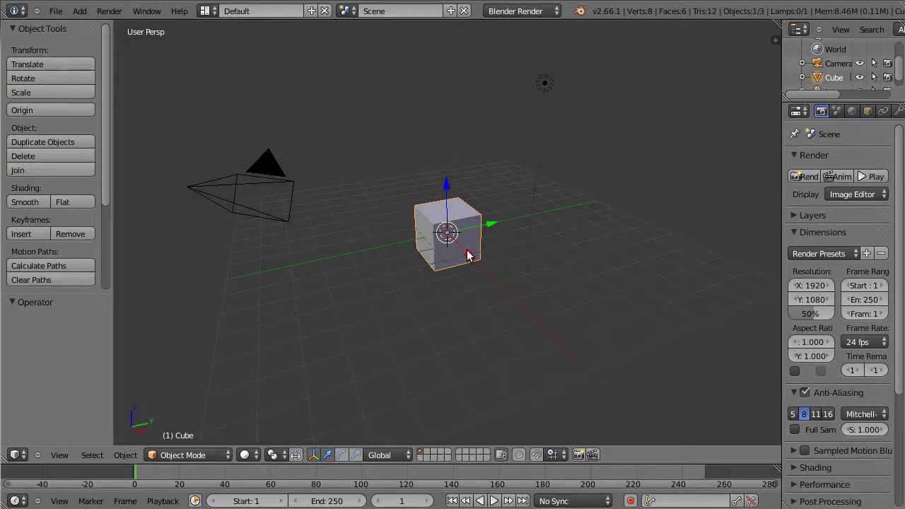
{"action": "key", "text": "g"}
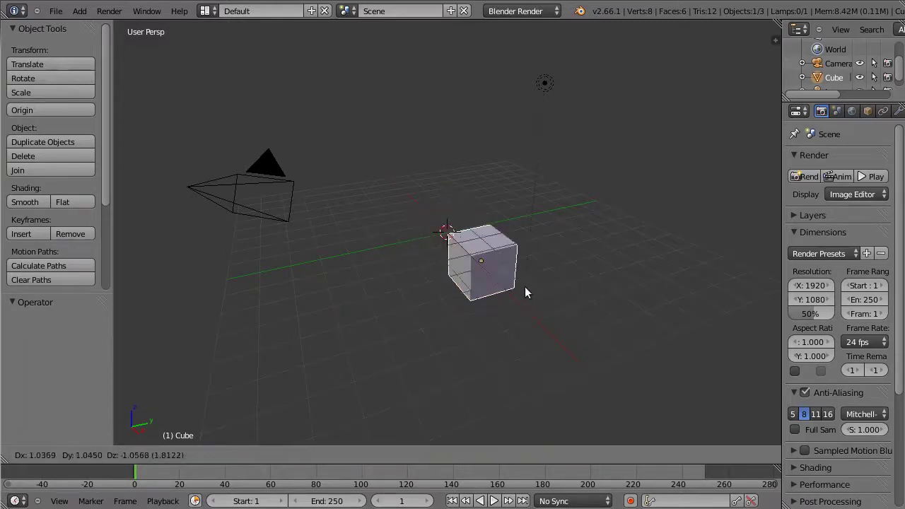
{"action": "key", "text": "Escape"}
{"action": "key", "text": "r"}
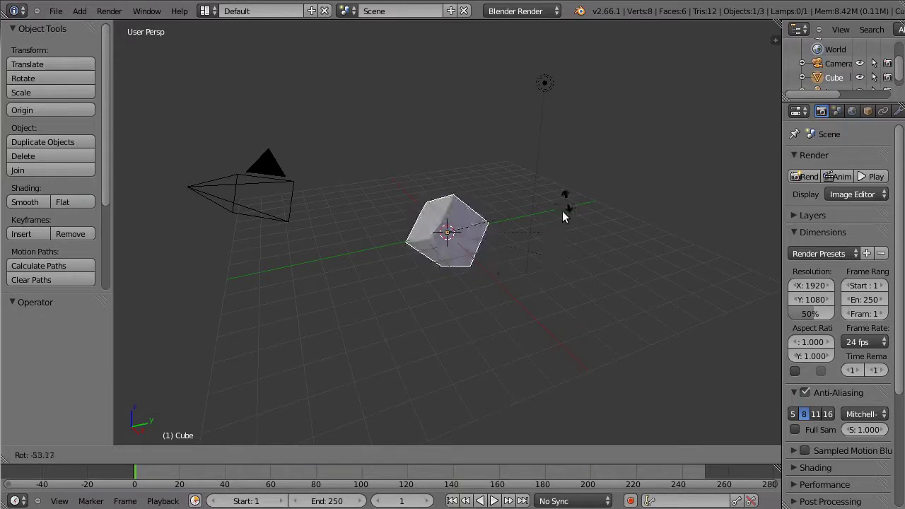
{"action": "key", "text": "Escape"}
{"action": "key", "text": "s"}
{"action": "left_click", "coordinate": [503, 317]}
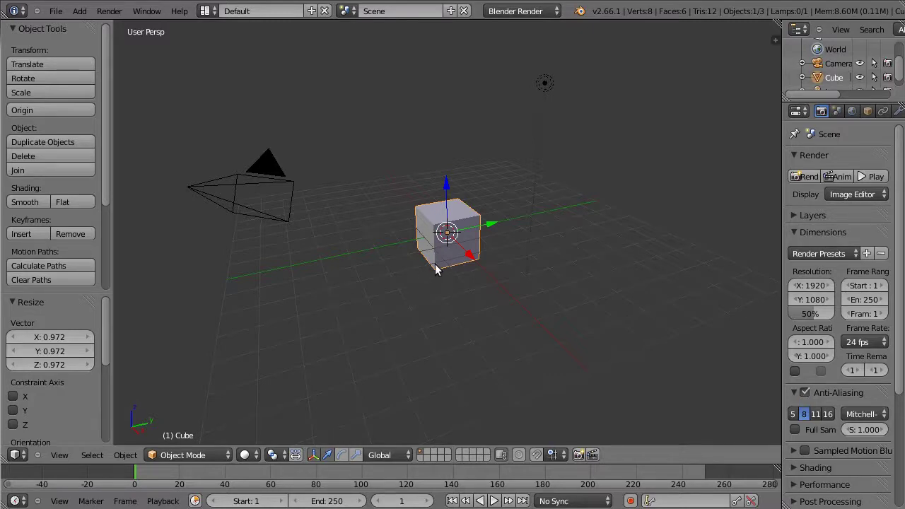
Move the cube freely by about 2.55 in X, 6.69 in Y and 0.74 in Z
{"action": "key", "text": "g"}
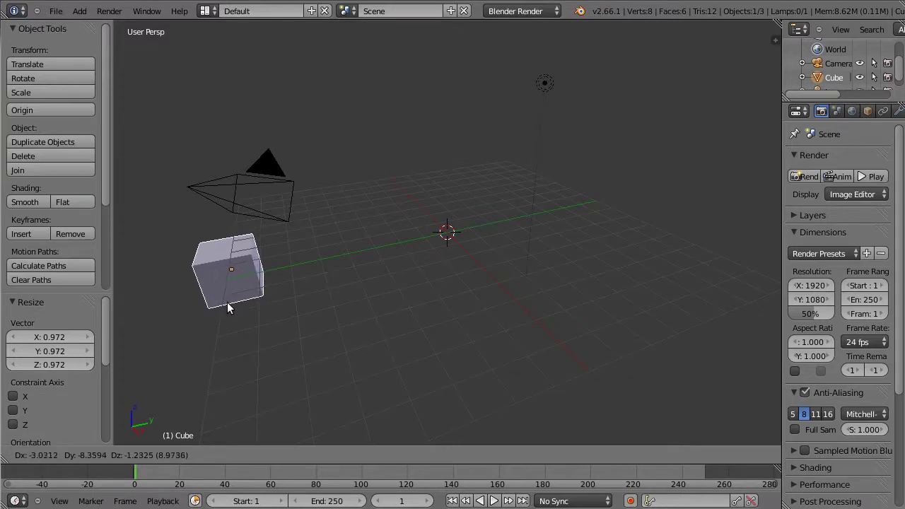
{"action": "key", "text": "Escape"}
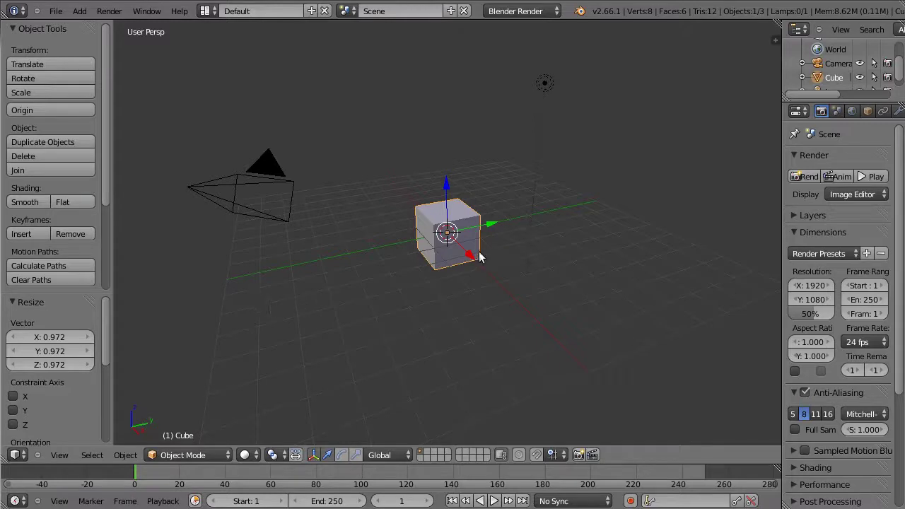
{"action": "key", "text": "g"}
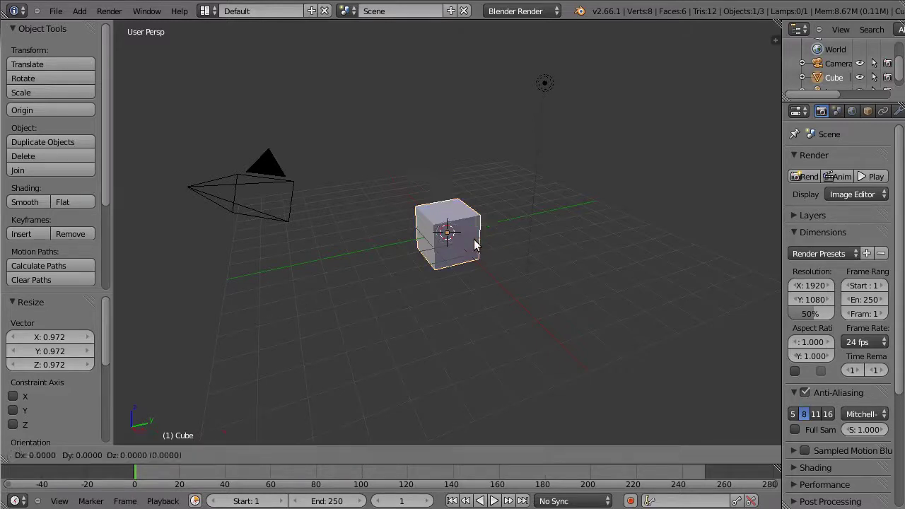
{"action": "left_click", "coordinate": [665, 221]}
{"action": "key", "text": "g"}
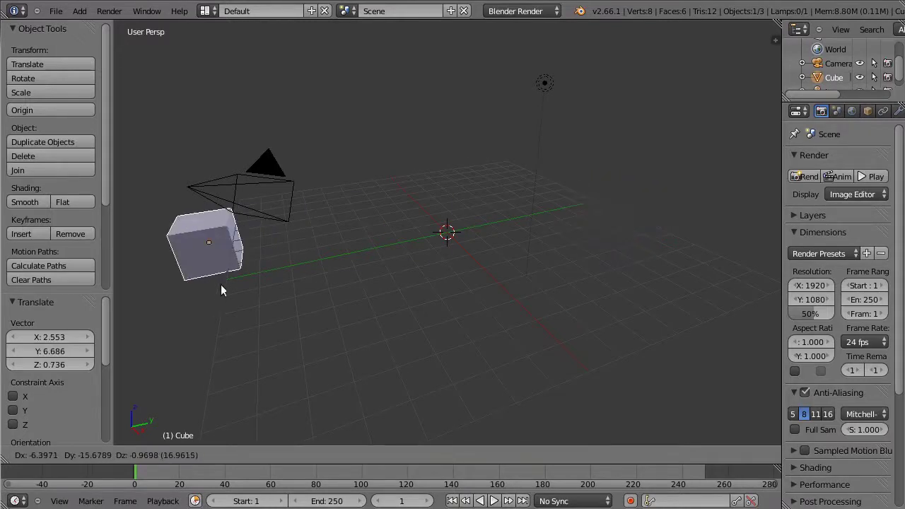
{"action": "key", "text": "Escape"}
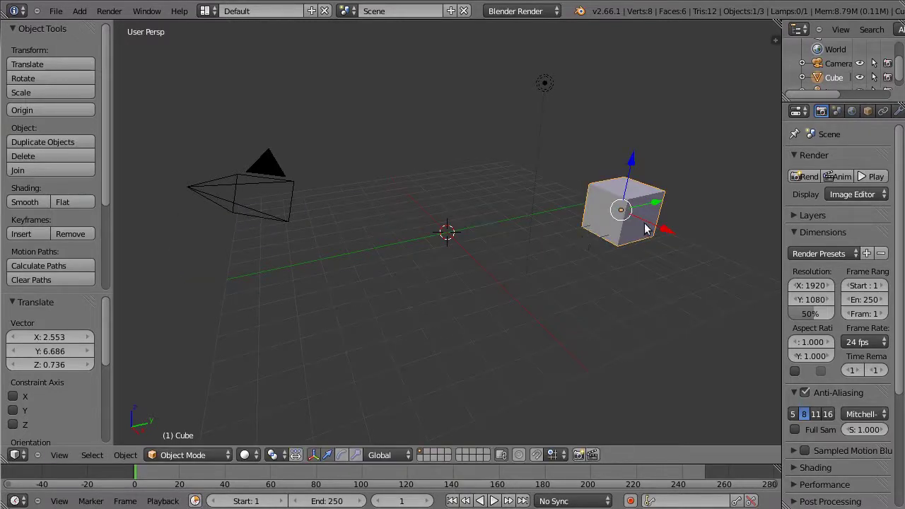
Rotate the cube freely by about 104 degrees around the viewing axis
{"action": "key", "text": "r"}
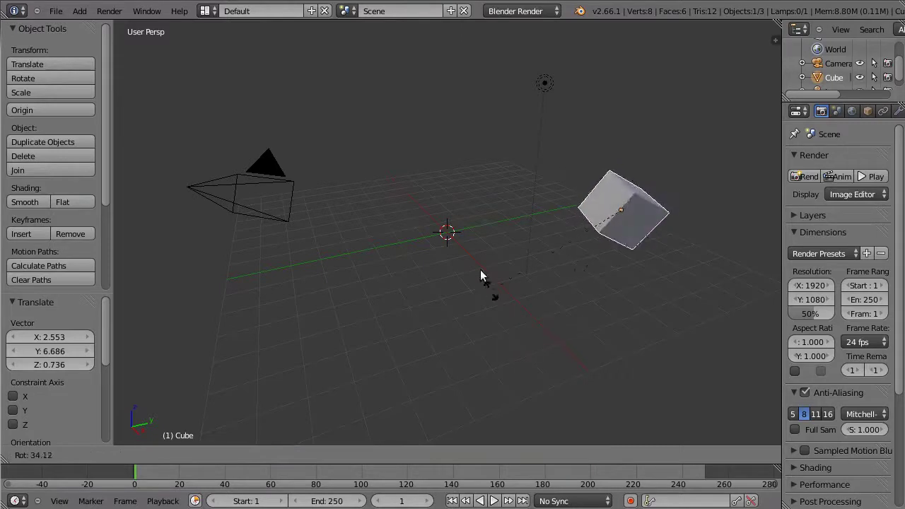
{"action": "left_click", "coordinate": [477, 104]}
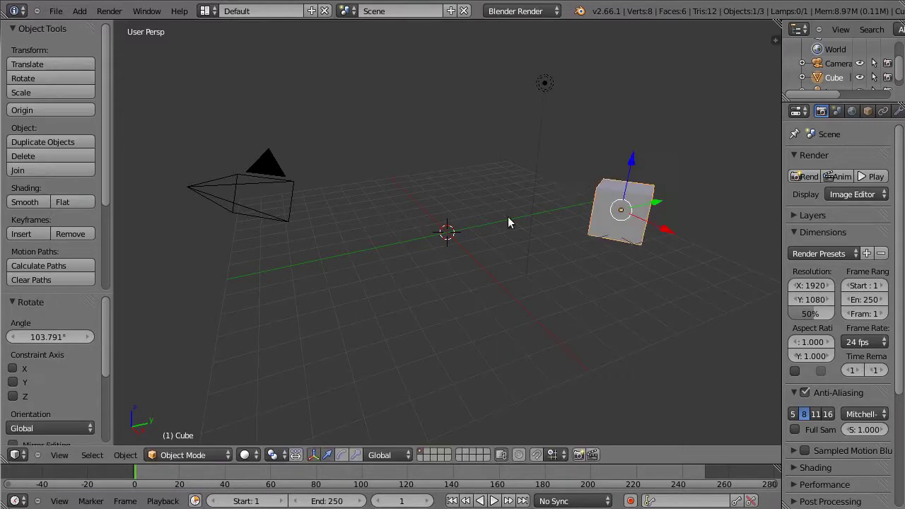
{"action": "key", "text": "r"}
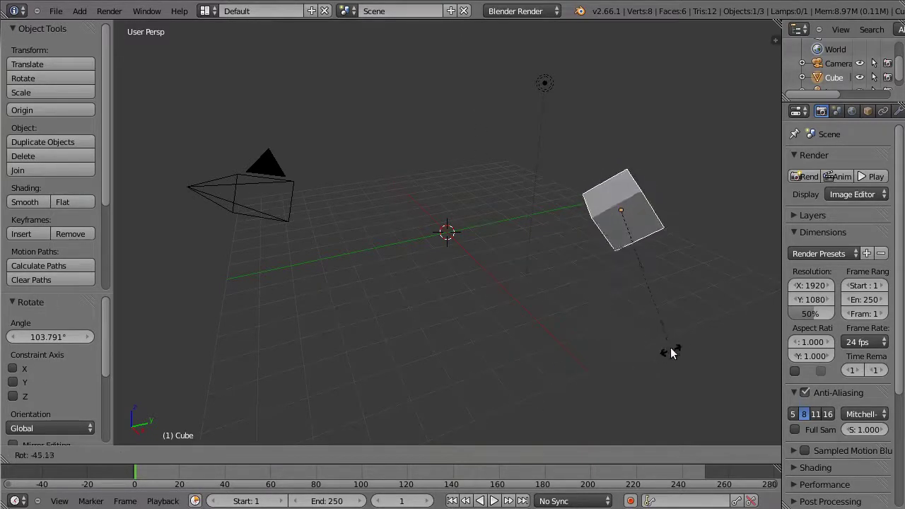
{"action": "right_click", "coordinate": [701, 301]}
Enlarge the cube uniformly by a factor of about 2.23
{"action": "key", "text": "s"}
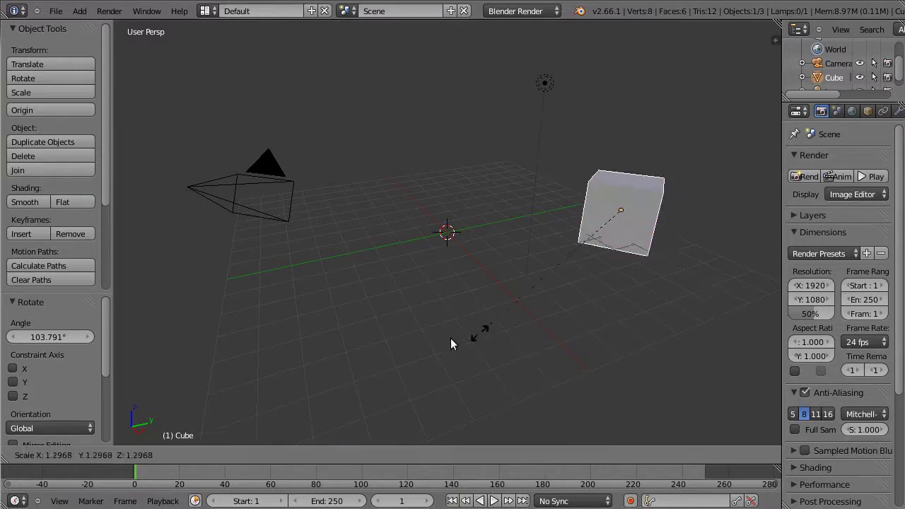
{"action": "left_click", "coordinate": [342, 373]}
{"action": "key", "text": "s"}
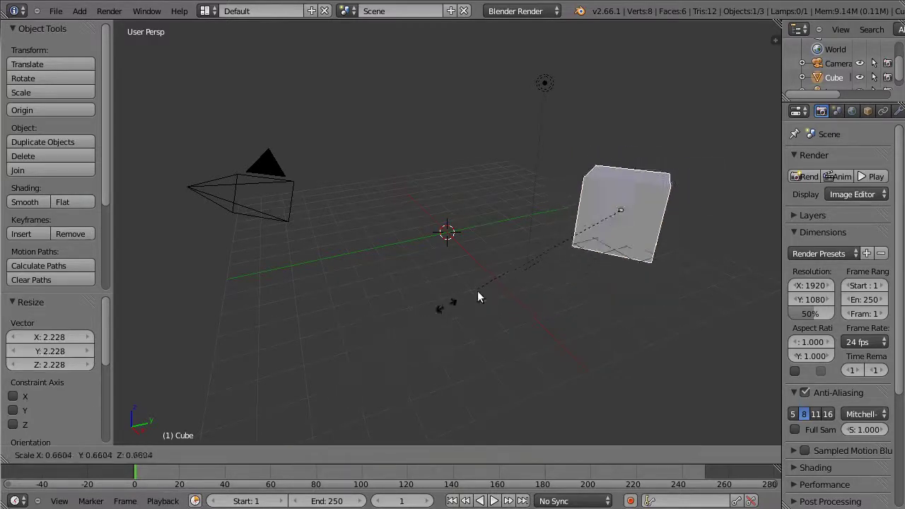
{"action": "right_click", "coordinate": [488, 296]}
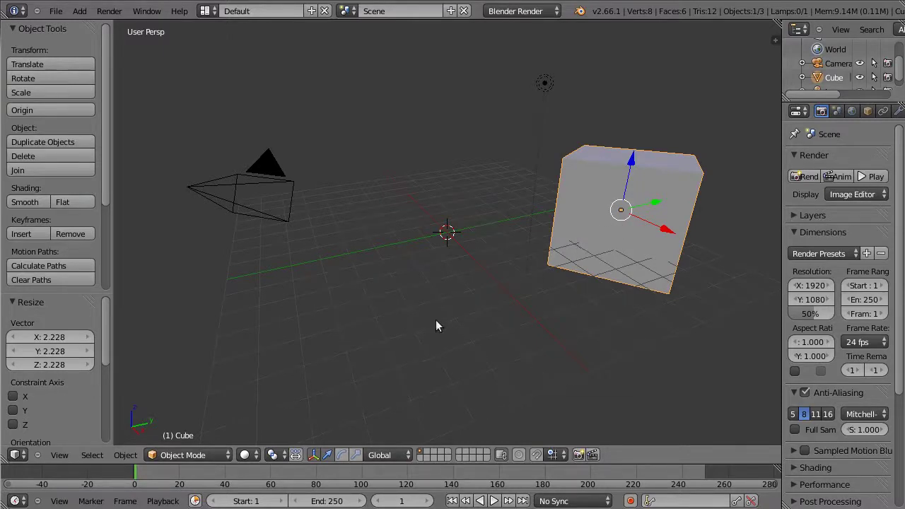
Try scaling the cube with the pointer starting close to its centre and far from it
{"action": "key", "text": "s"}
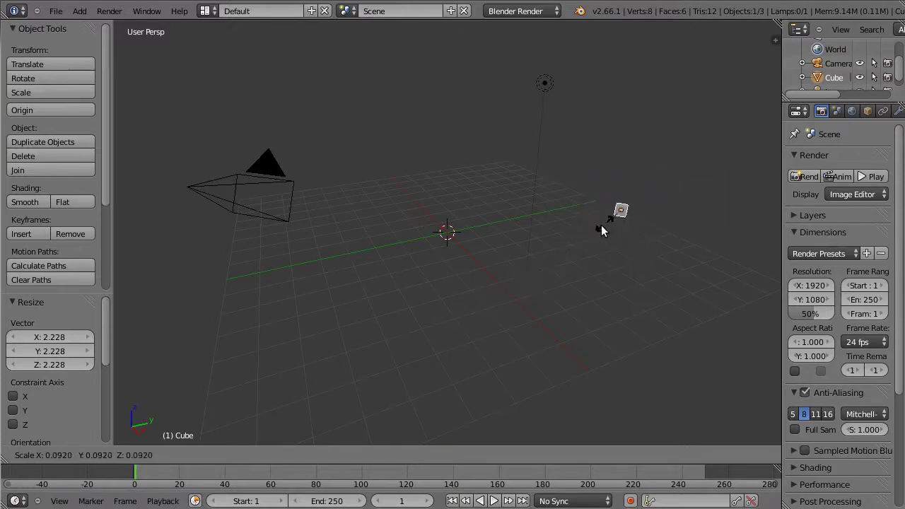
{"action": "right_click", "coordinate": [395, 314]}
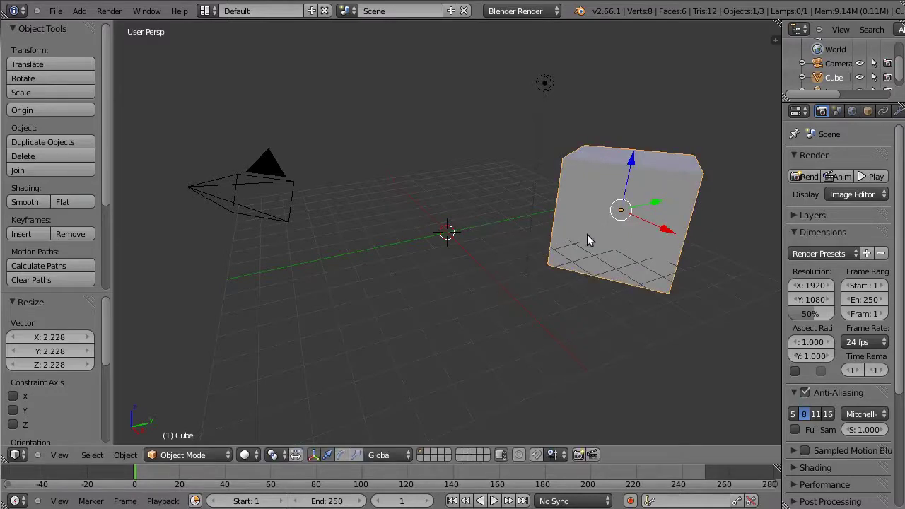
{"action": "key", "text": "s"}
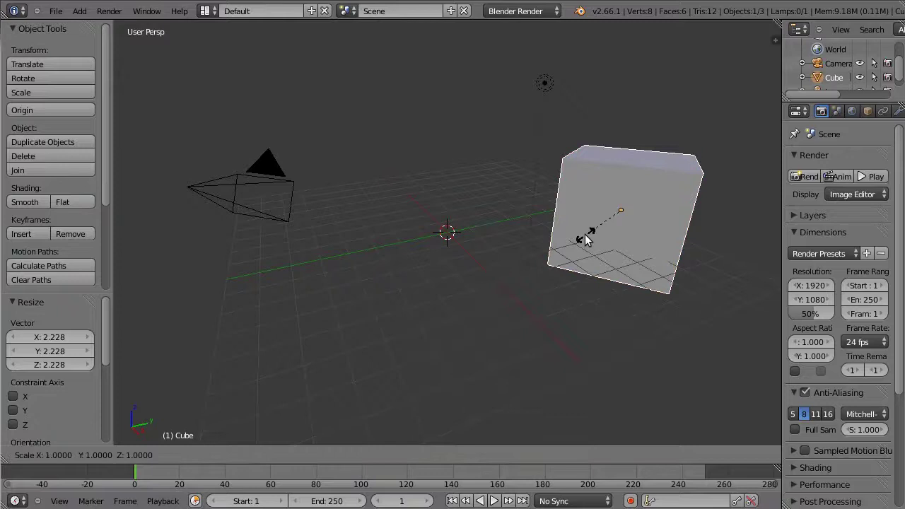
{"action": "right_click", "coordinate": [492, 282]}
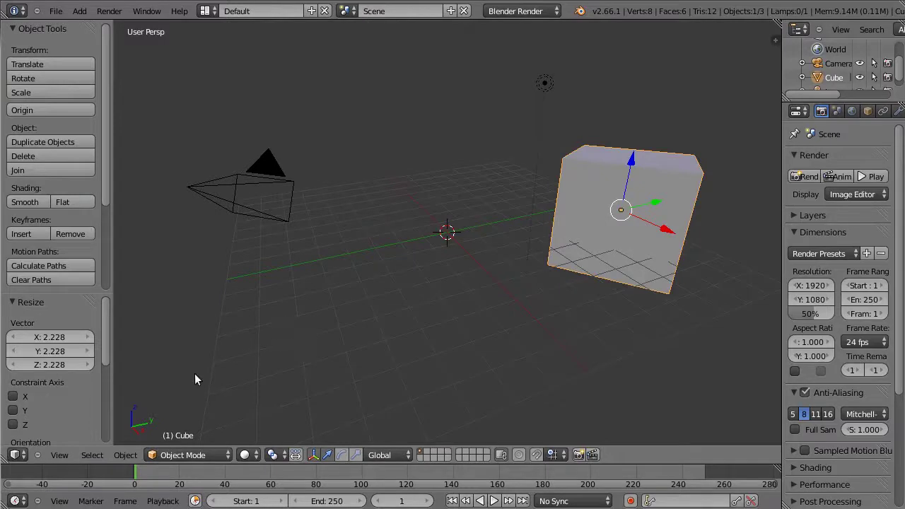
{"action": "key", "text": "s"}
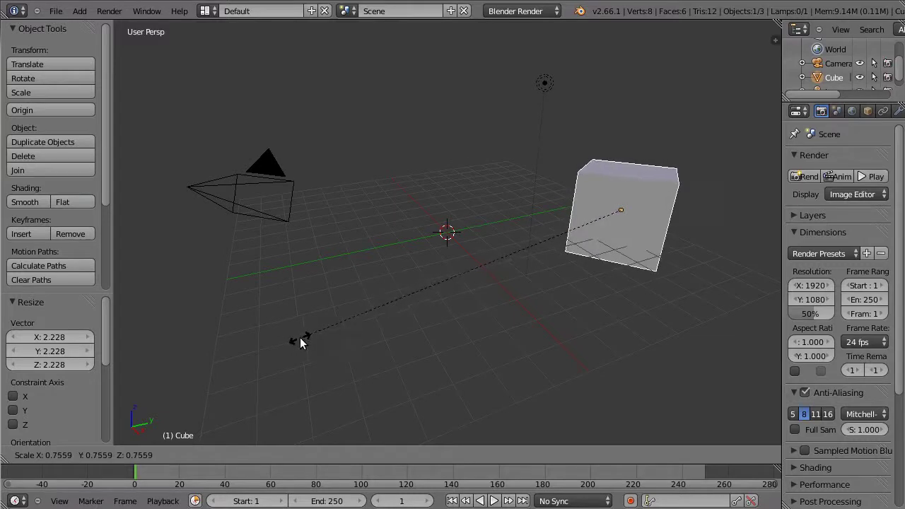
{"action": "right_click", "coordinate": [317, 335]}
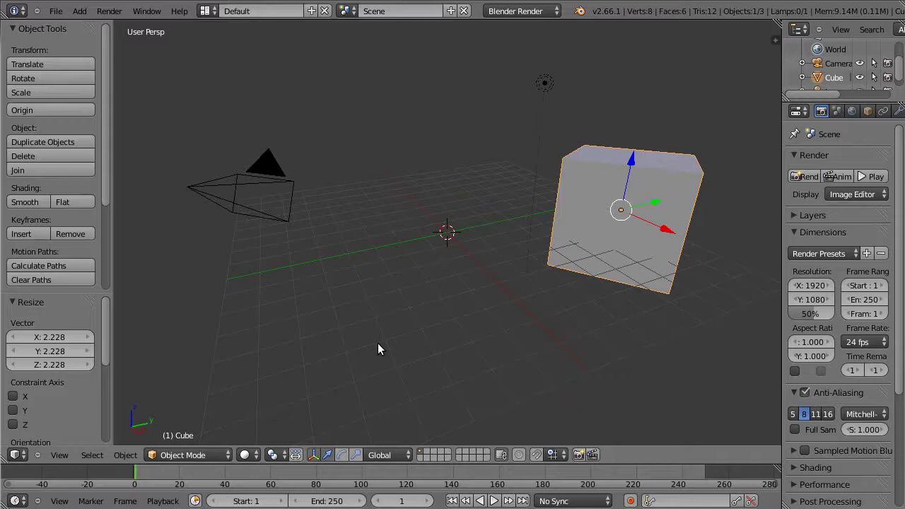
Reload the startup file to get a fresh default scene
{"action": "left_click", "coordinate": [54, 11]}
{"action": "left_click", "coordinate": [60, 26]}
{"action": "left_click", "coordinate": [61, 26]}
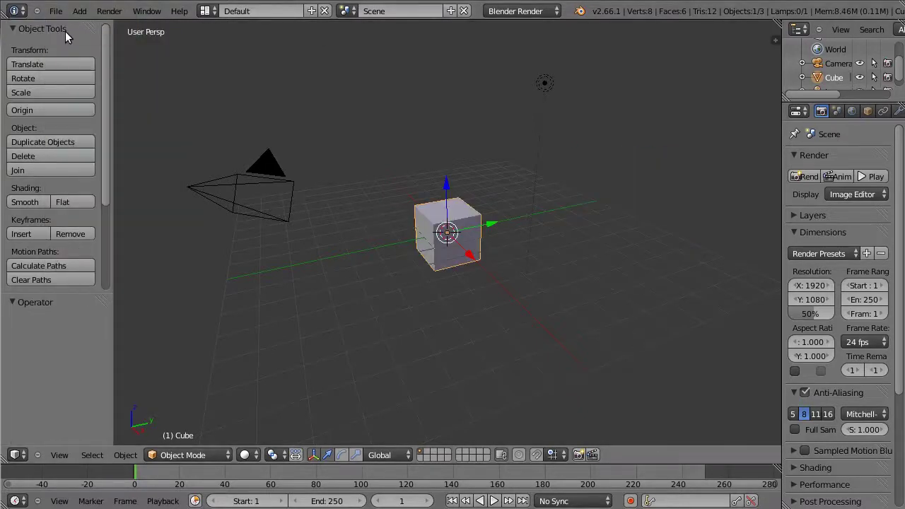
Switch to the top view and try moving the cube within that view's plane
{"action": "key", "text": "KP_7"}
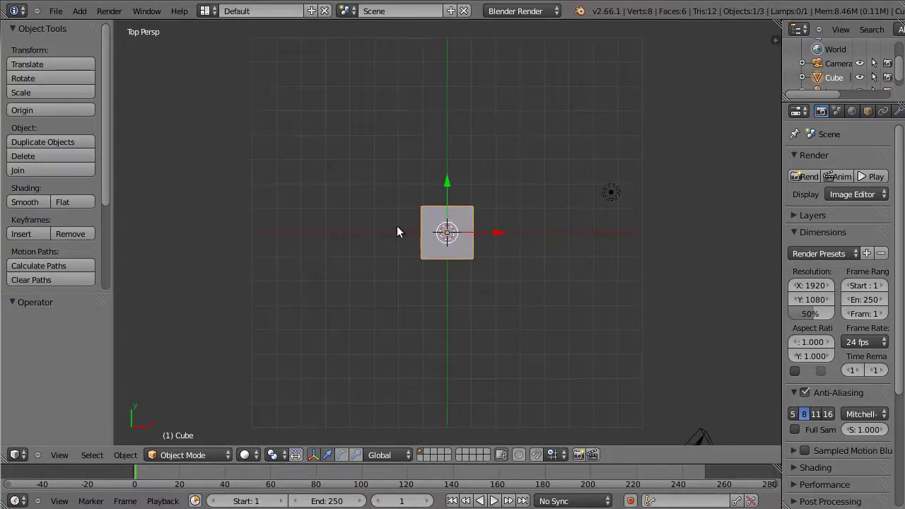
{"action": "key", "text": "g"}
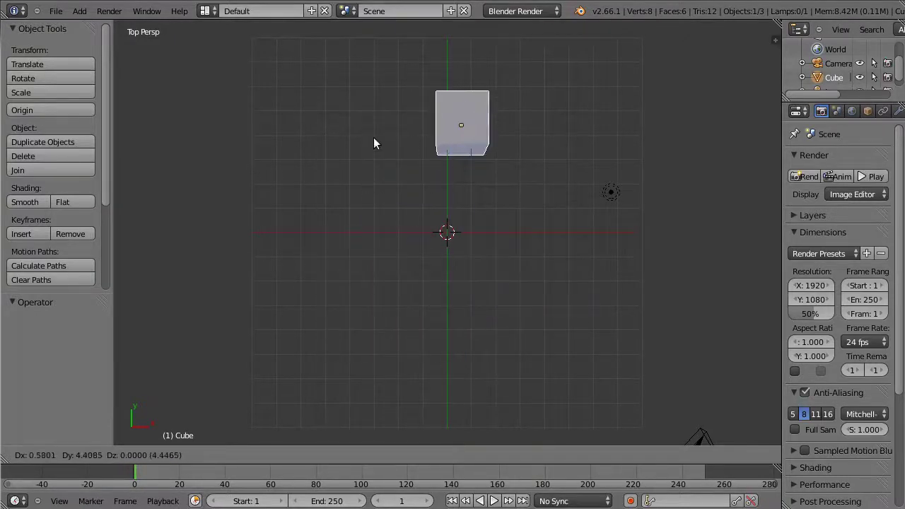
{"action": "right_click", "coordinate": [431, 241]}
Switch to the front orthographic view and try moving the cube freely in that view
{"action": "key", "text": "KP_2"}
{"action": "key", "text": "KP_2"}
{"action": "key", "text": "KP_2"}
{"action": "key", "text": "KP_2"}
{"action": "key", "text": "KP_2"}
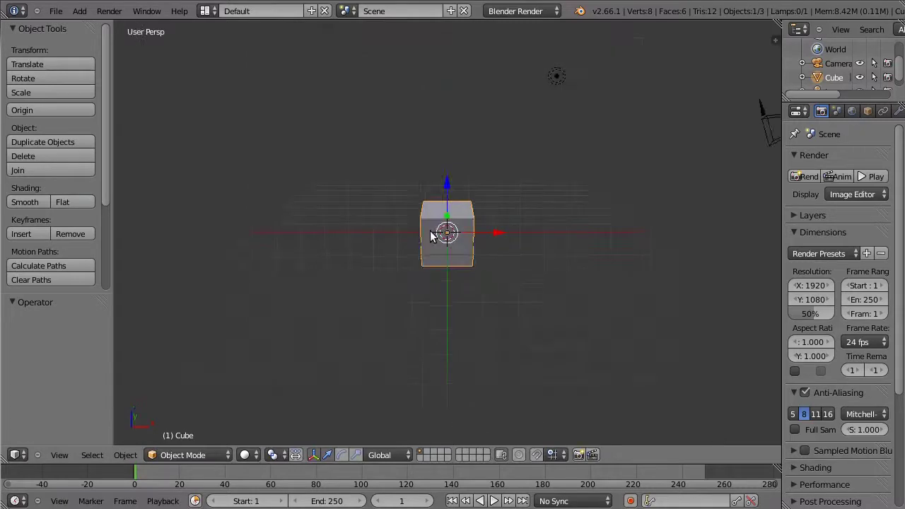
{"action": "key", "text": "KP_1"}
{"action": "key", "text": "KP_5"}
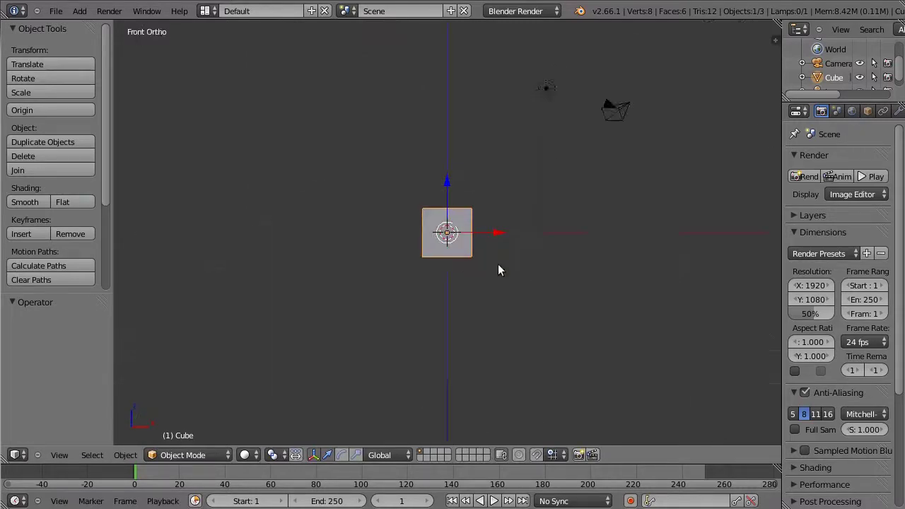
{"action": "key", "text": "g"}
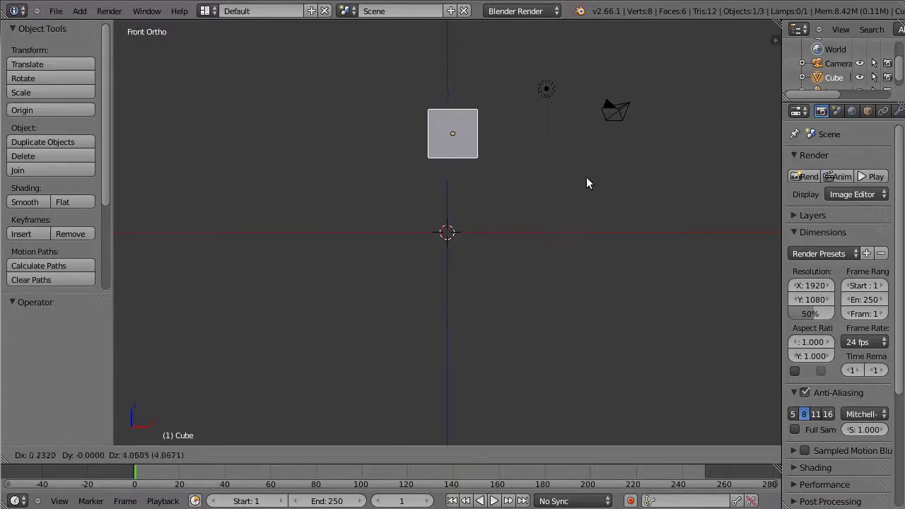
{"action": "right_click", "coordinate": [570, 225]}
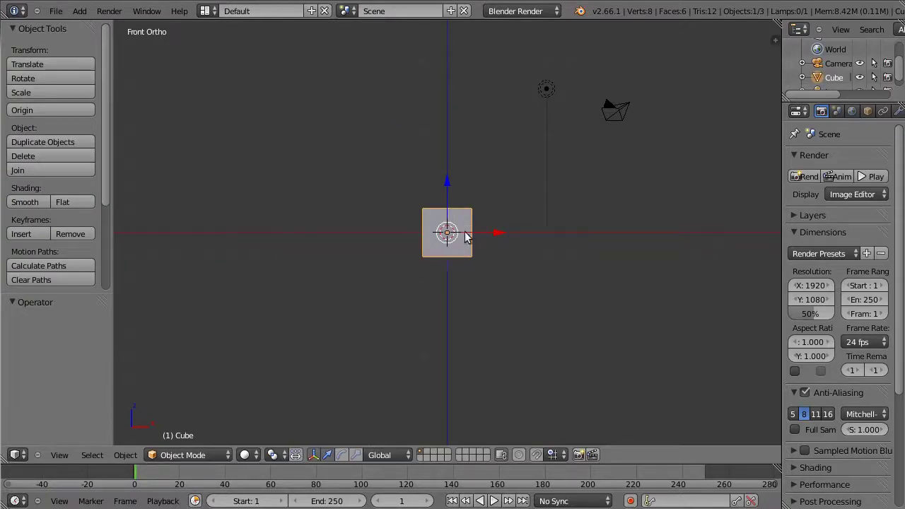
Switch to the camera view and try moving the cube along the global Y, X and Z axes in turn
{"action": "middle_click_drag", "start_coordinate": [463, 250], "coordinate": [467, 254]}
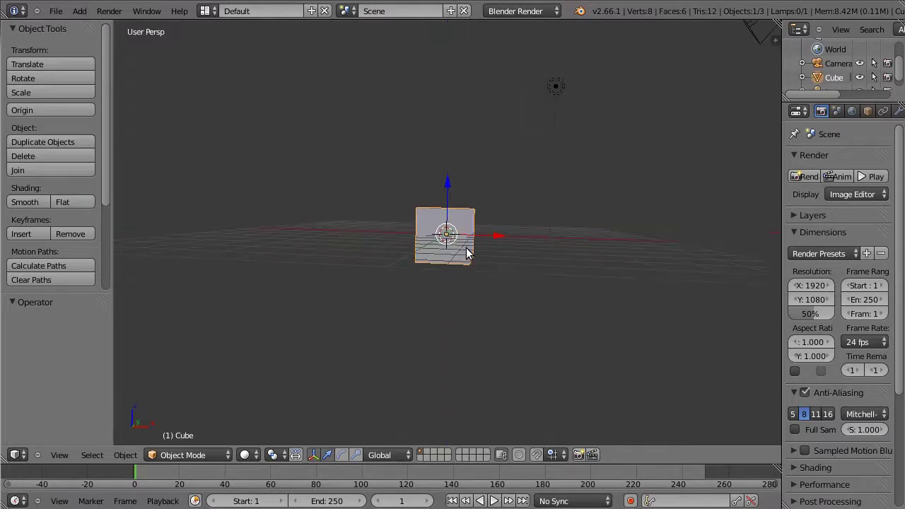
{"action": "key", "text": "KP_0"}
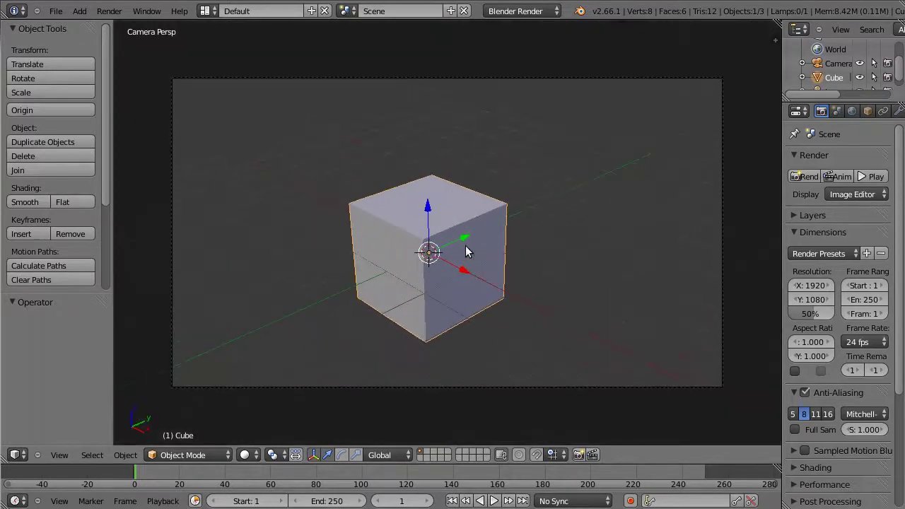
{"action": "key", "text": "g"}
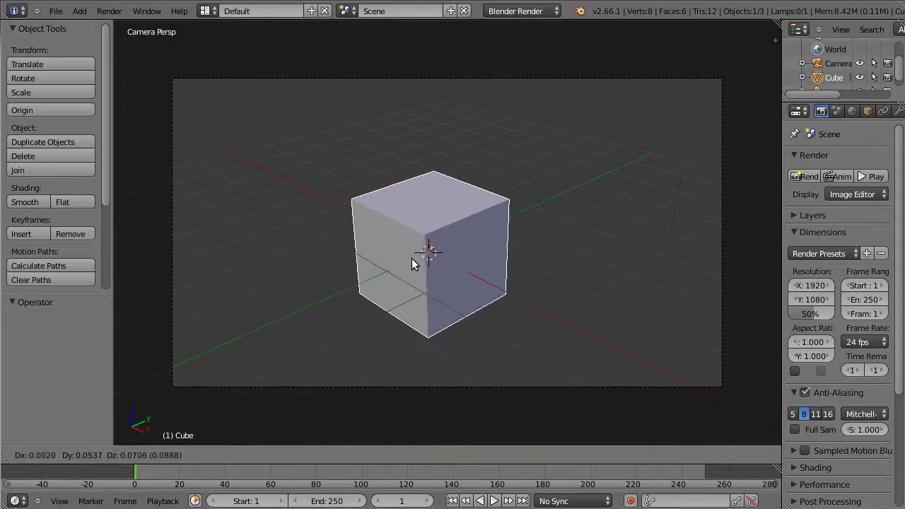
{"action": "key", "text": "y"}
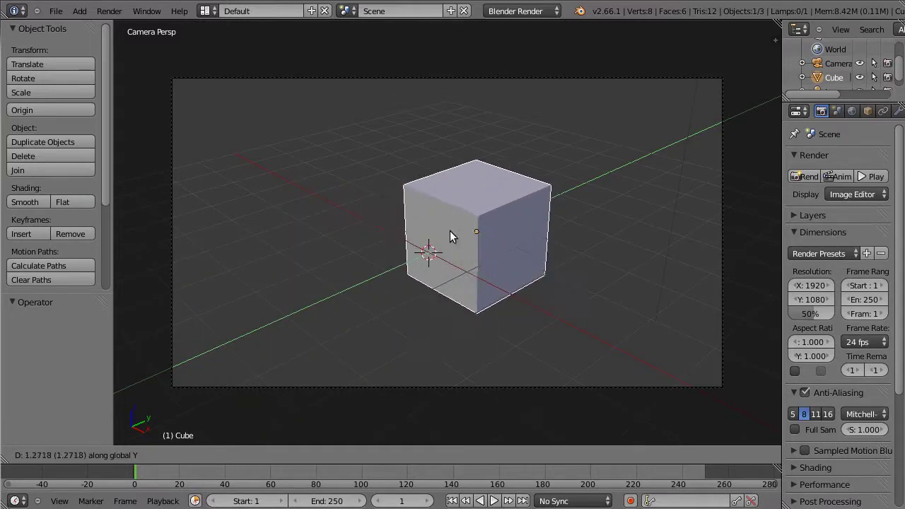
{"action": "key", "text": "x"}
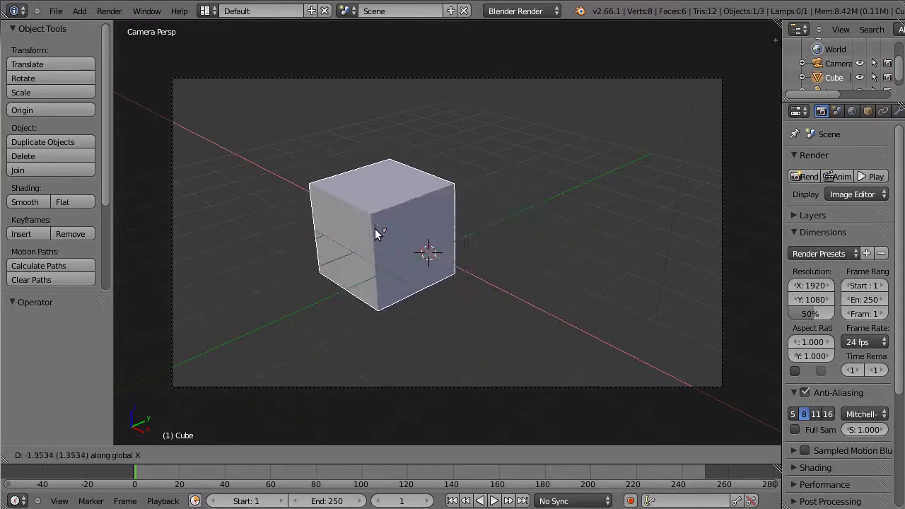
{"action": "key", "text": "z"}
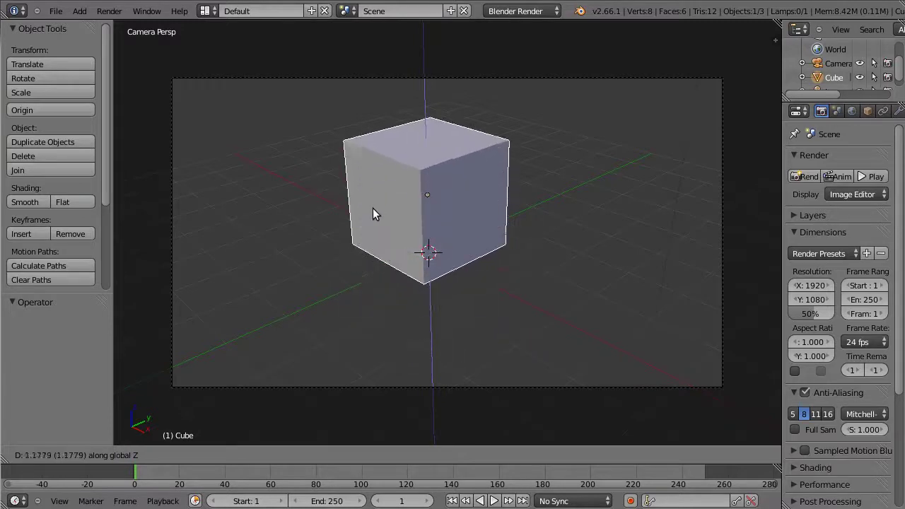
{"action": "key", "text": "Escape"}
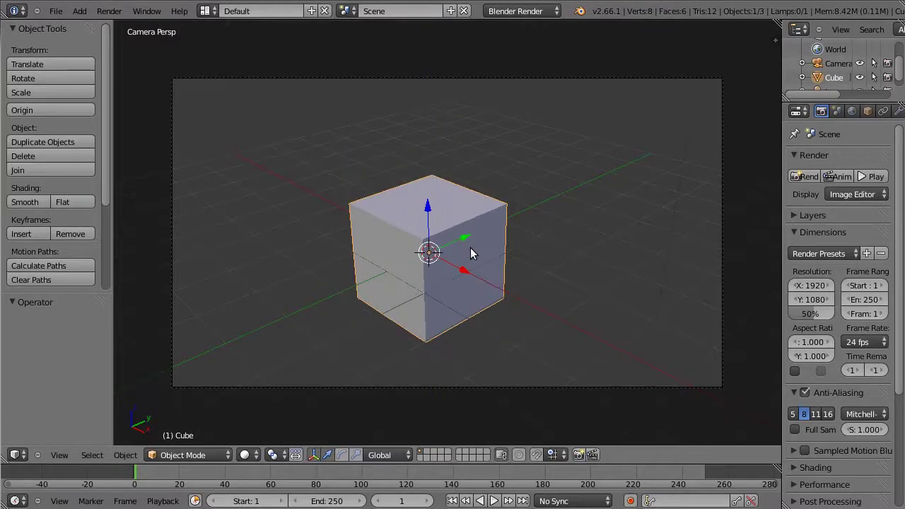
Rotate the cube about -13.4 degrees around the global Z axis in the camera view
{"action": "key", "text": "r"}
{"action": "key", "text": "z"}
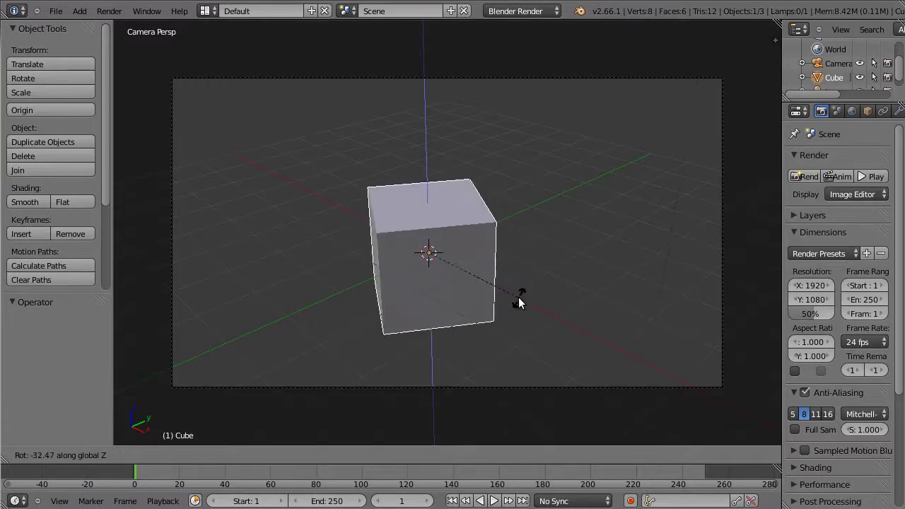
{"action": "left_click", "coordinate": [535, 268]}
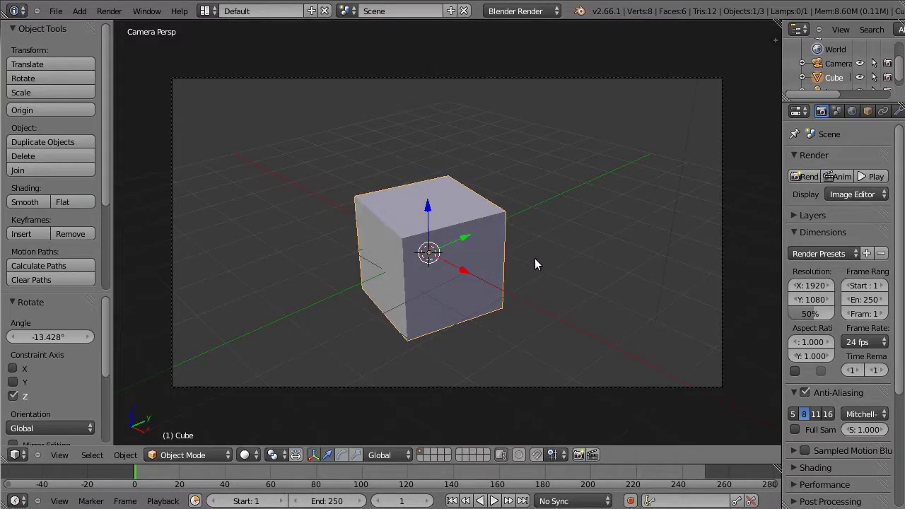
Try moving the rotated cube along its local X axis
{"action": "key", "text": "g"}
{"action": "key", "text": "x"}
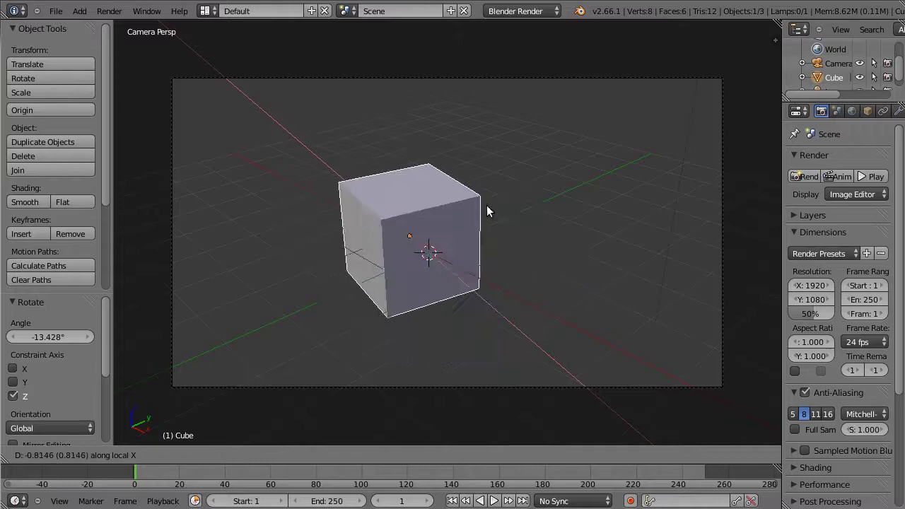
{"action": "right_click", "coordinate": [564, 280]}
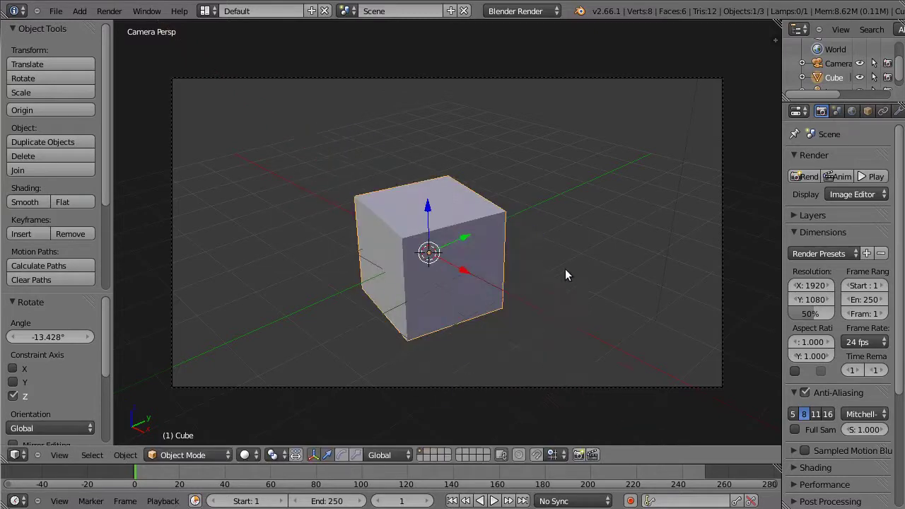
Try scaling the cube along global Z, then scale it about 1.12 on its local X and Y axes with Z excluded
{"action": "key", "text": "s"}
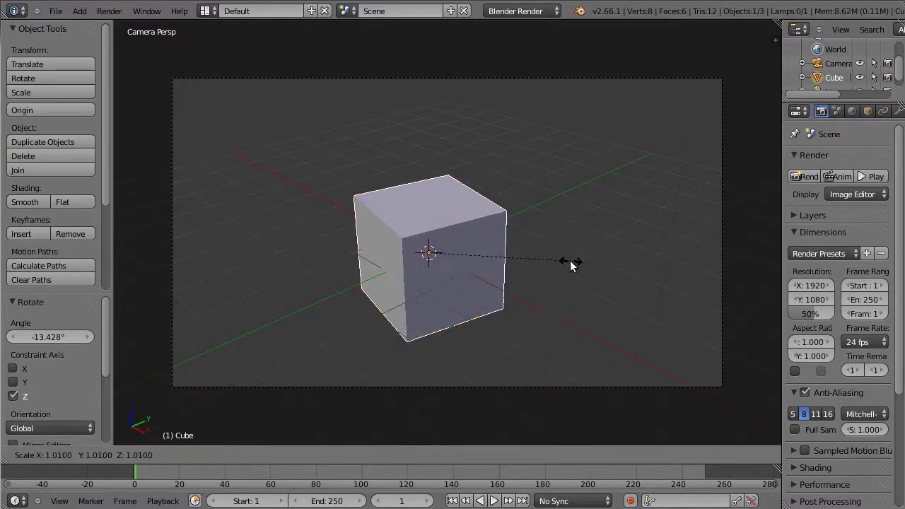
{"action": "key", "text": "z"}
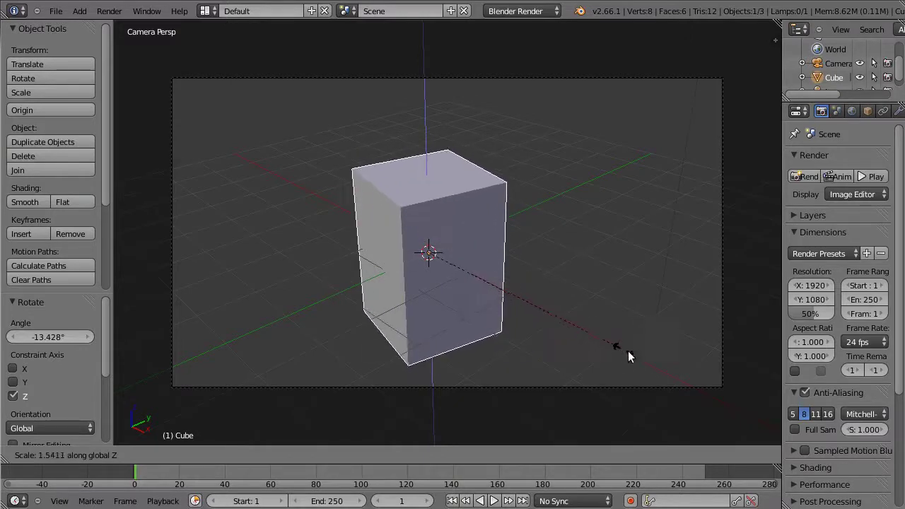
{"action": "key", "text": "shift+z"}
{"action": "key", "text": "shift+z"}
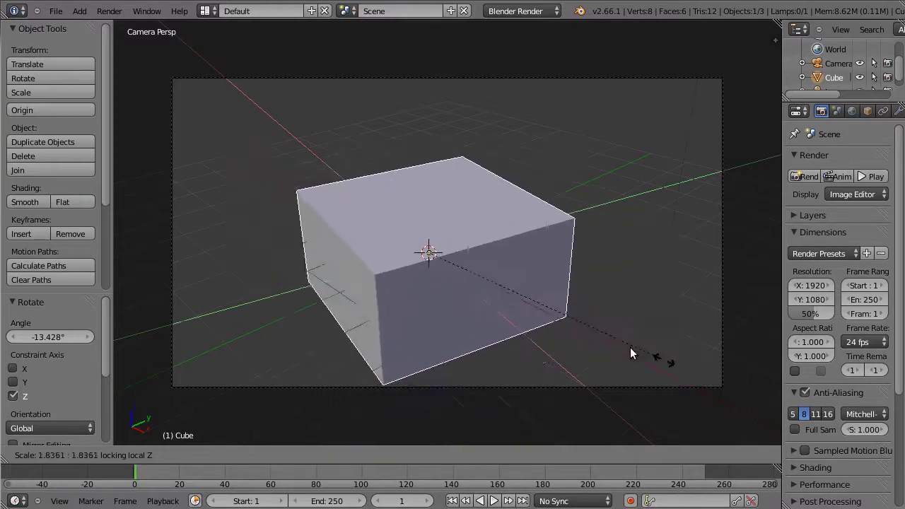
{"action": "left_click", "coordinate": [572, 321]}
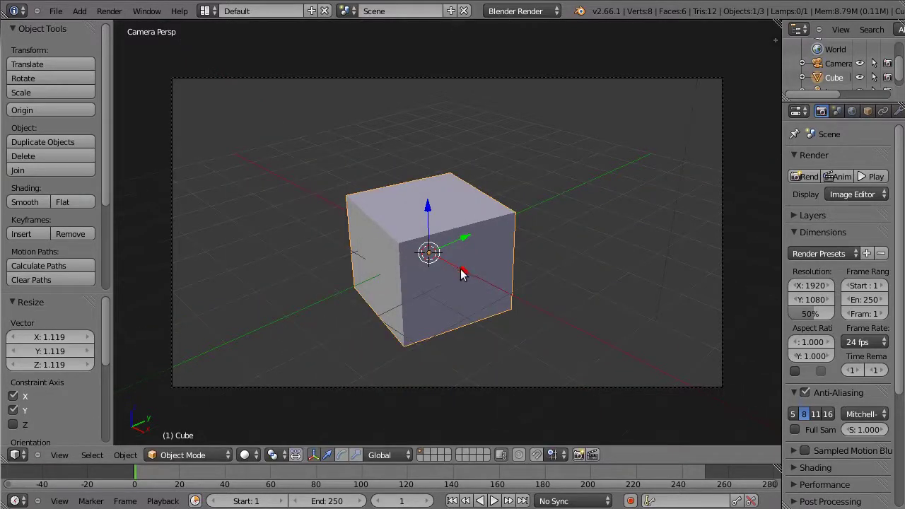
Move the cube along the X axis and about -0.49 along the Z axis with the manipulator handles
{"action": "left_click_drag", "start_coordinate": [463, 273], "coordinate": [405, 249]}
{"action": "left_click_drag", "start_coordinate": [416, 216], "coordinate": [399, 186]}
Reload the startup file to restore the default scene
{"action": "left_click", "coordinate": [55, 11]}
{"action": "left_click", "coordinate": [70, 27]}
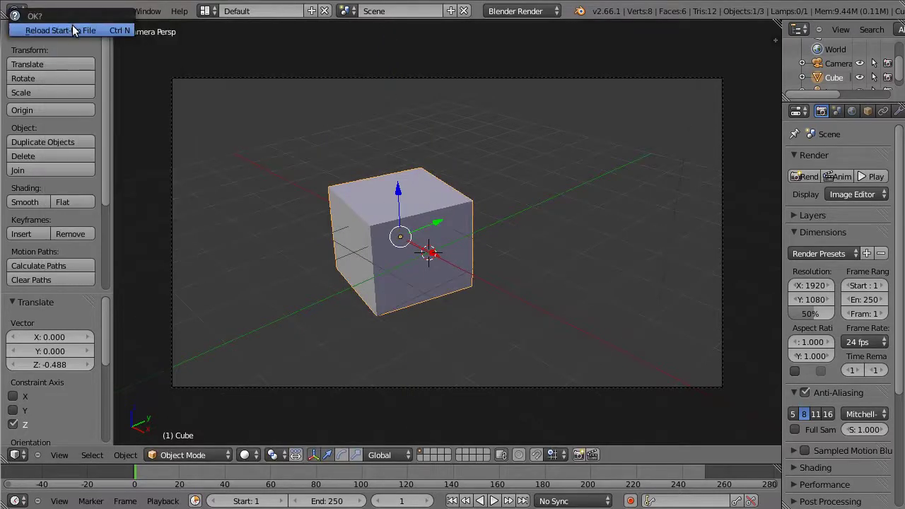
{"action": "left_click", "coordinate": [71, 28]}
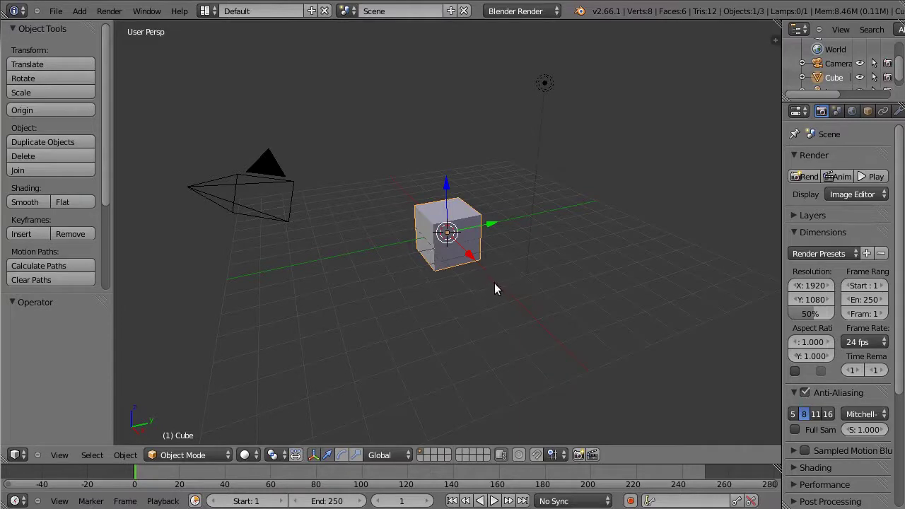
Move the cube exactly 3.5 units along the global X axis
{"action": "key", "text": "g"}
{"action": "key", "text": "x"}
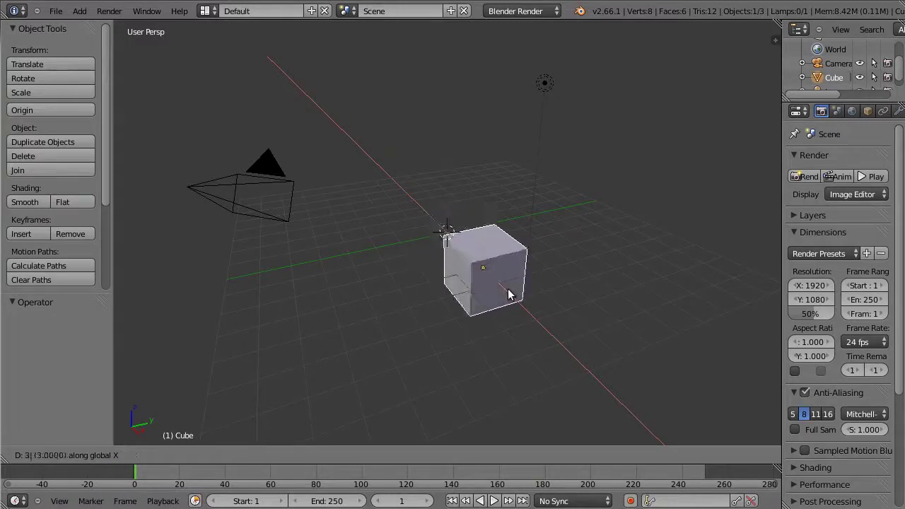
{"action": "type", "text": "3.5"}
{"action": "key", "text": "Return"}
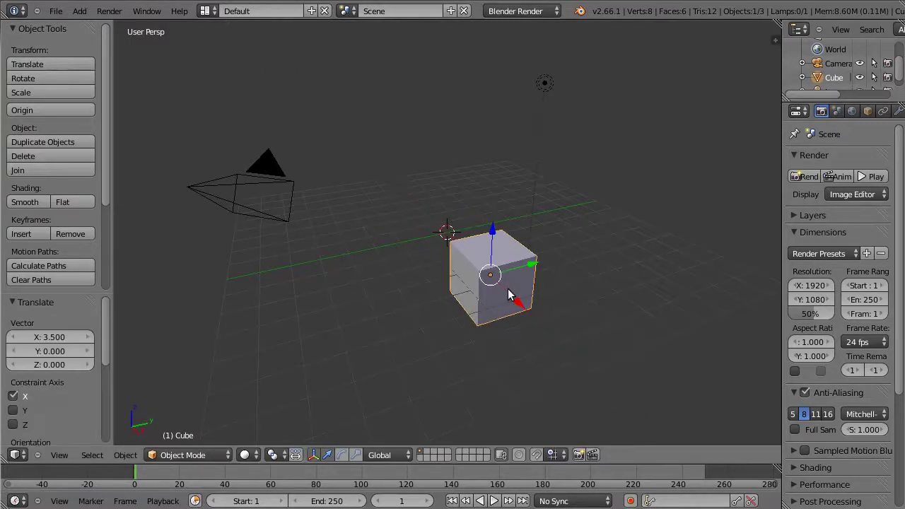
Switch to the top orthographic view and move the cube exactly 2 units along the global Y axis
{"action": "key", "text": "KP_7"}
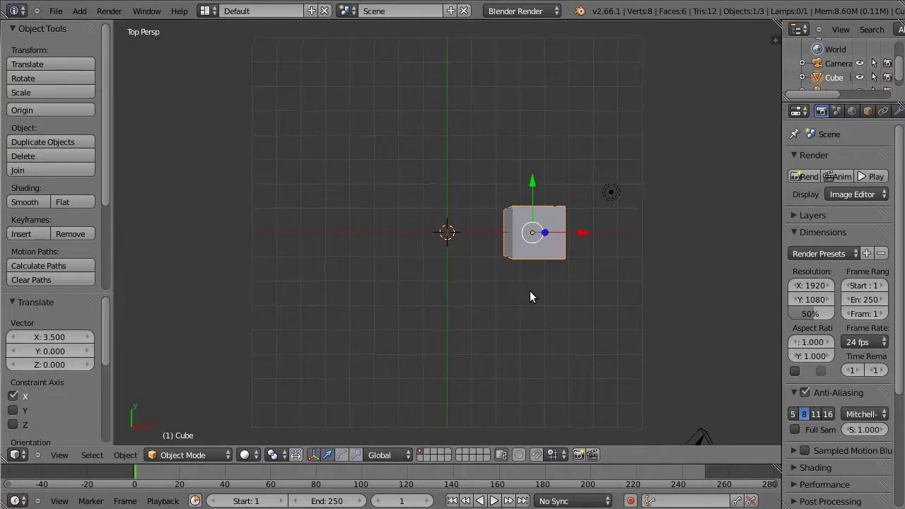
{"action": "key", "text": "KP_5"}
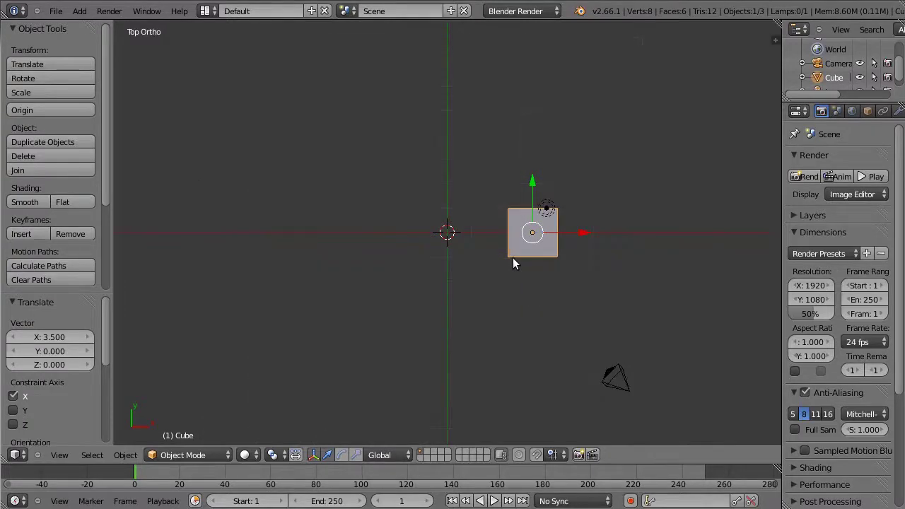
{"action": "scroll", "coordinate": [542, 244], "scroll_direction": "up", "scroll_amount": 5}
{"action": "scroll", "coordinate": [566, 255], "scroll_direction": "down", "scroll_amount": 1}
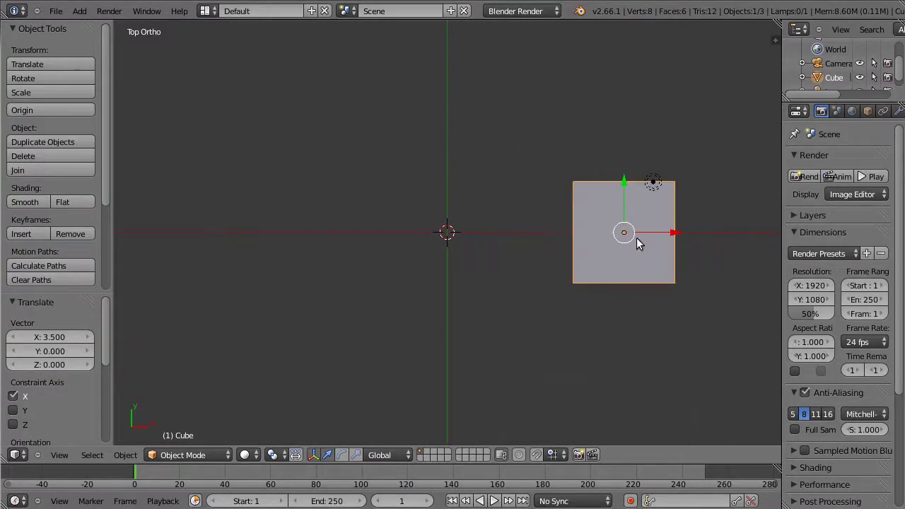
{"action": "key", "text": "g"}
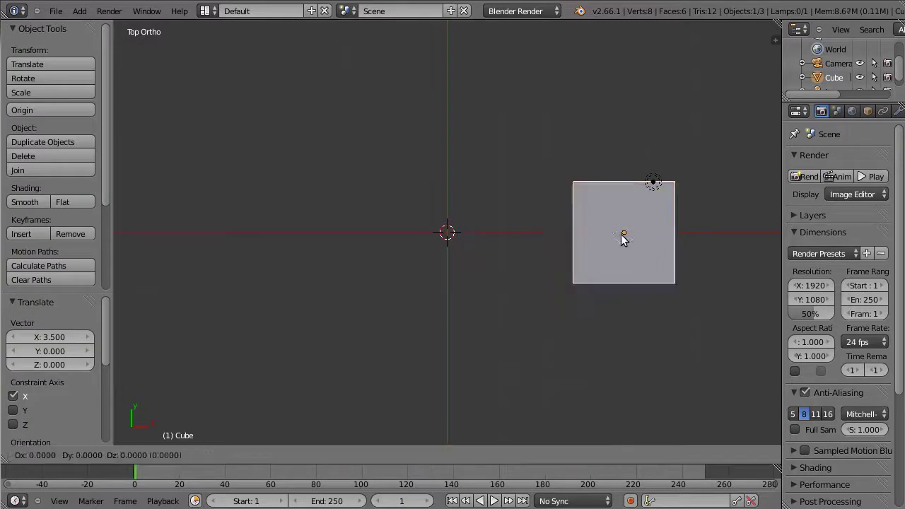
{"action": "key", "text": "y"}
{"action": "key", "text": "2"}
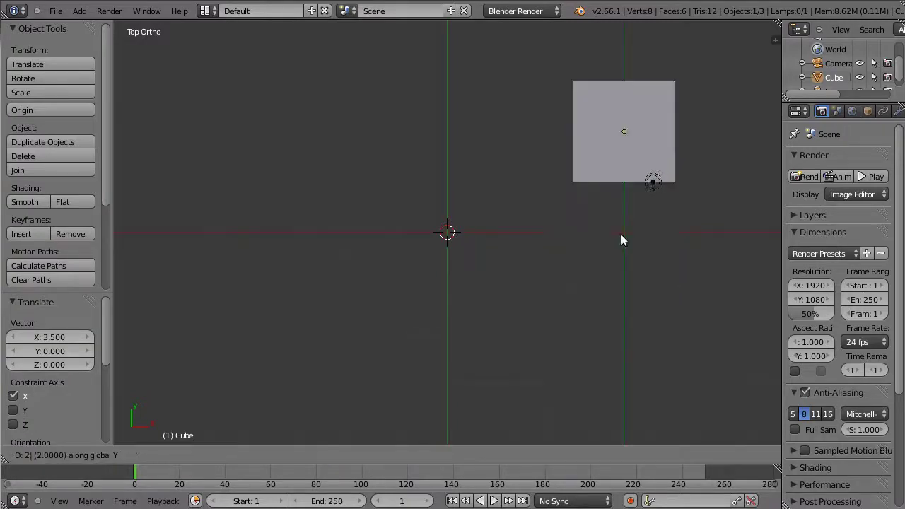
{"action": "key", "text": "Return"}
Move the cube exactly -4 units along the global Z axis
{"action": "key", "text": "g"}
{"action": "key", "text": "z"}
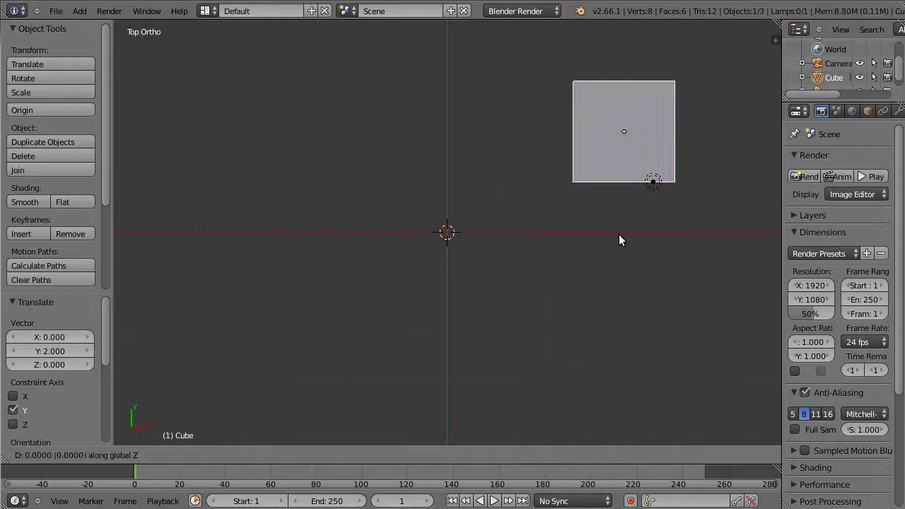
{"action": "key", "text": "minus"}
{"action": "key", "text": "4"}
{"action": "key", "text": "Return"}
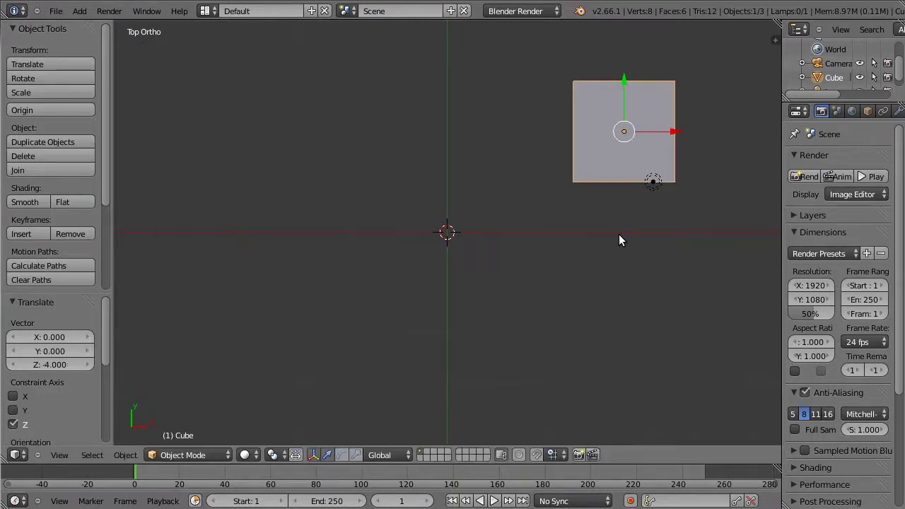
Switch to the front view and raise the cube 2 units along Z with the manipulator handle, snapping to increments
{"action": "key", "text": "KP_1"}
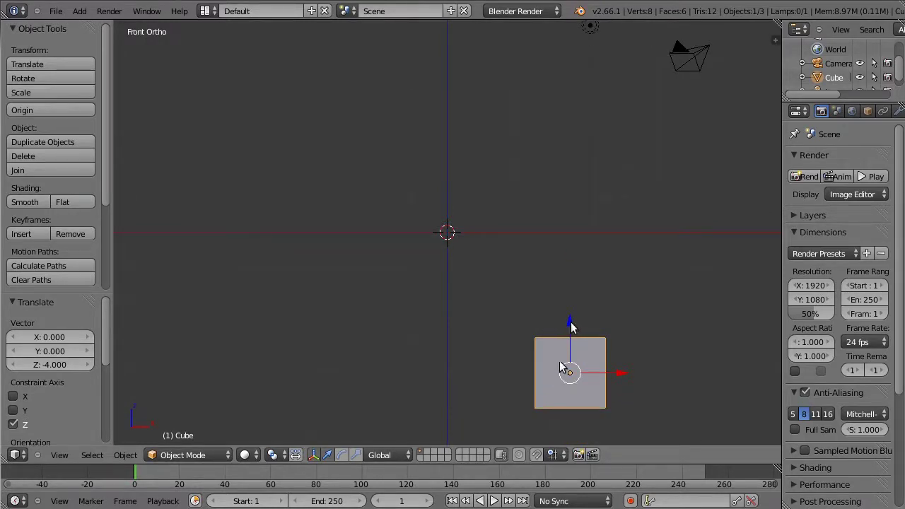
{"action": "left_click_drag", "start_coordinate": [572, 327], "coordinate": [587, 258]}
Switch to the top view and rotate the cube 90 degrees clockwise in snapped increments
{"action": "key", "text": "KP_7"}
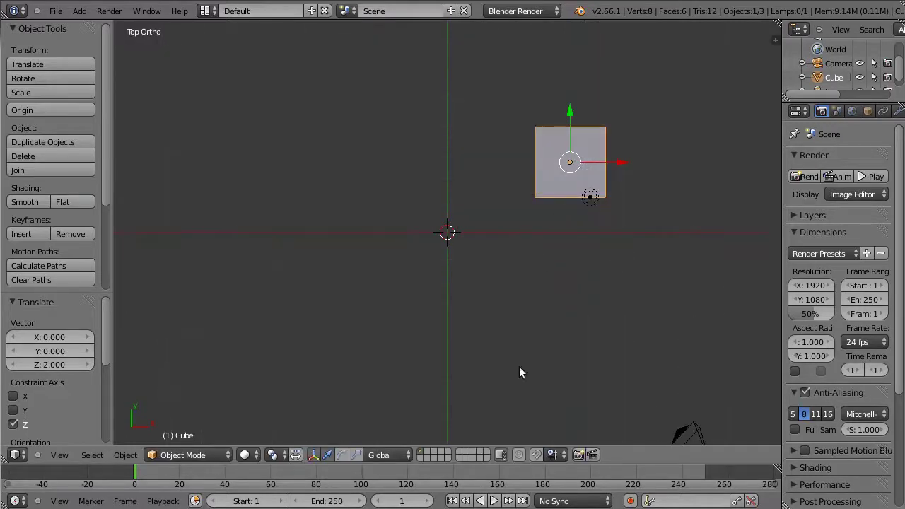
{"action": "key", "text": "r"}
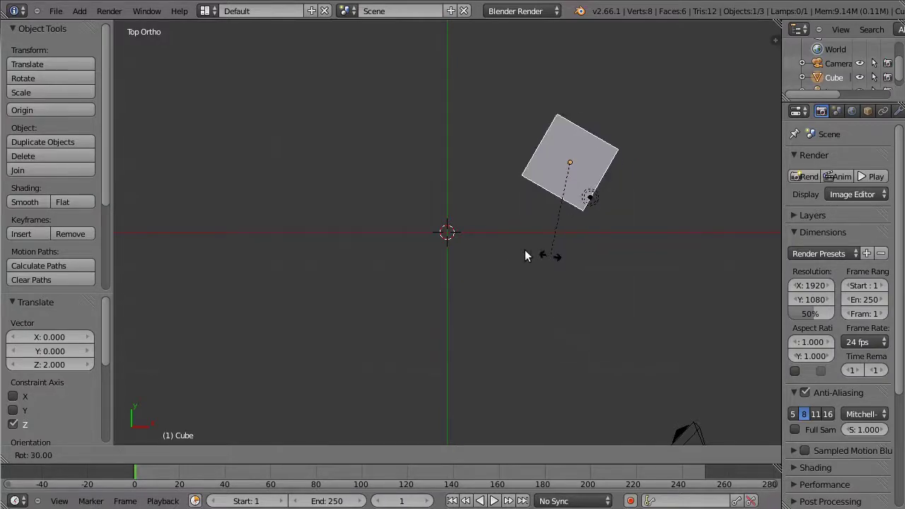
{"action": "left_click", "coordinate": [501, 183]}
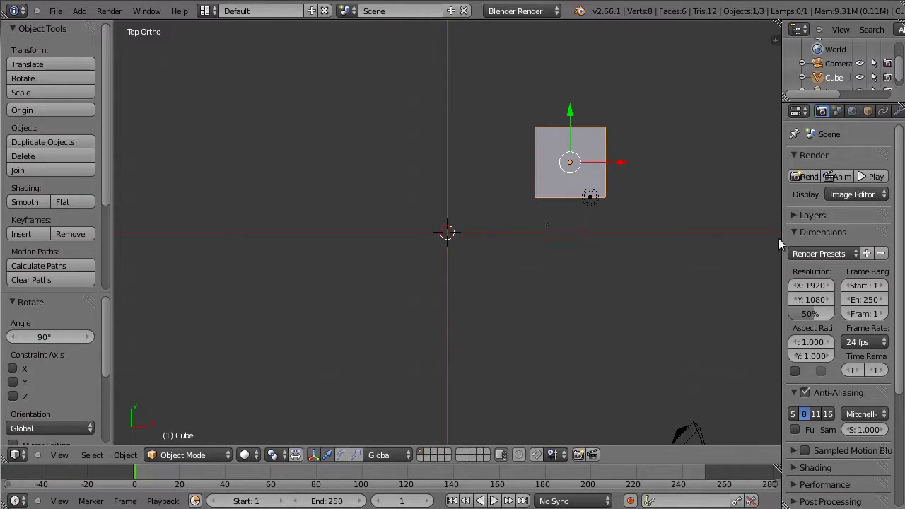
Widen the properties editor and display the cube's object transform settings
{"action": "left_click_drag", "start_coordinate": [782, 236], "coordinate": [691, 236]}
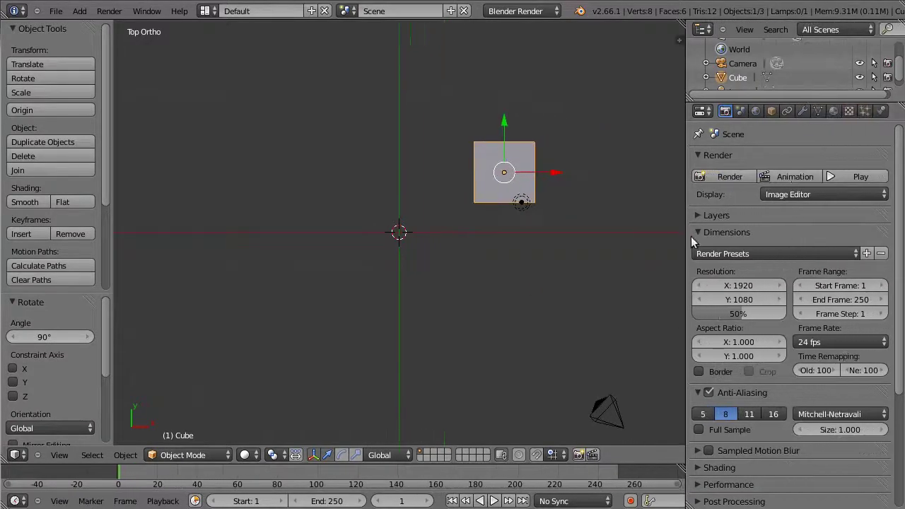
{"action": "left_click", "coordinate": [772, 112]}
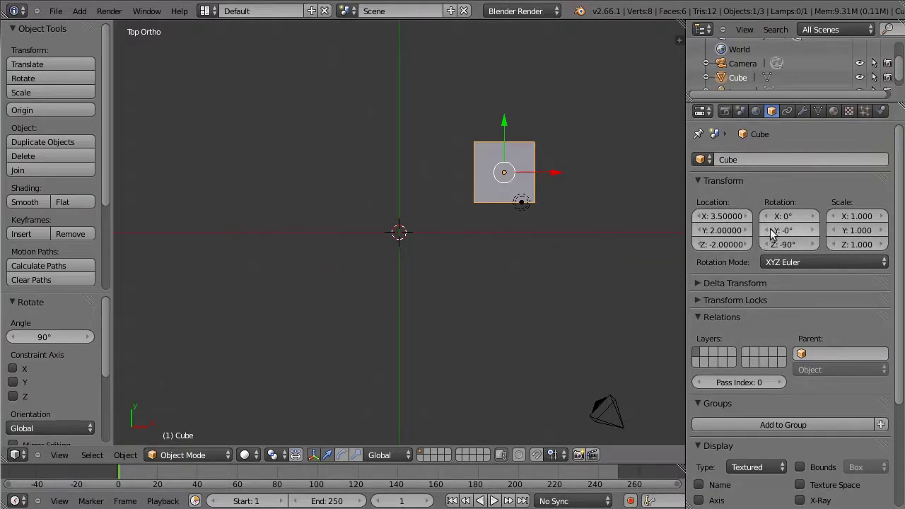
Try nudging the cube's X location down to 3.48 and step it back up to 3.5
{"action": "left_click", "coordinate": [698, 220]}
{"action": "left_click", "coordinate": [699, 219]}
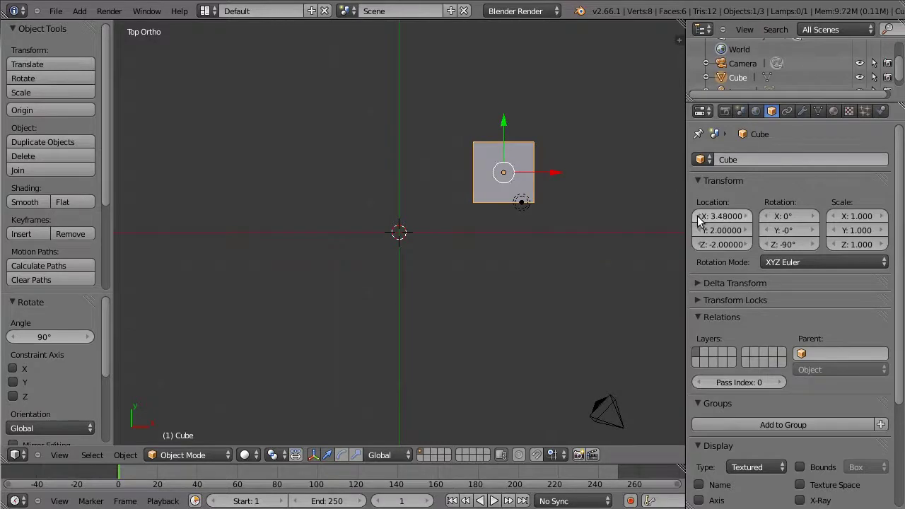
{"action": "left_click", "coordinate": [749, 220]}
{"action": "left_click", "coordinate": [749, 219]}
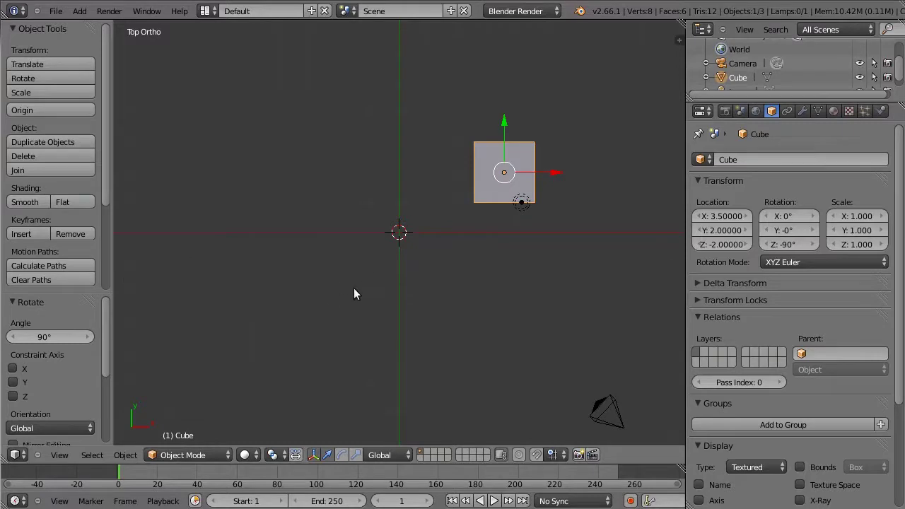
Clear the cube's location to return it to the world origin
{"action": "left_click", "coordinate": [125, 455]}
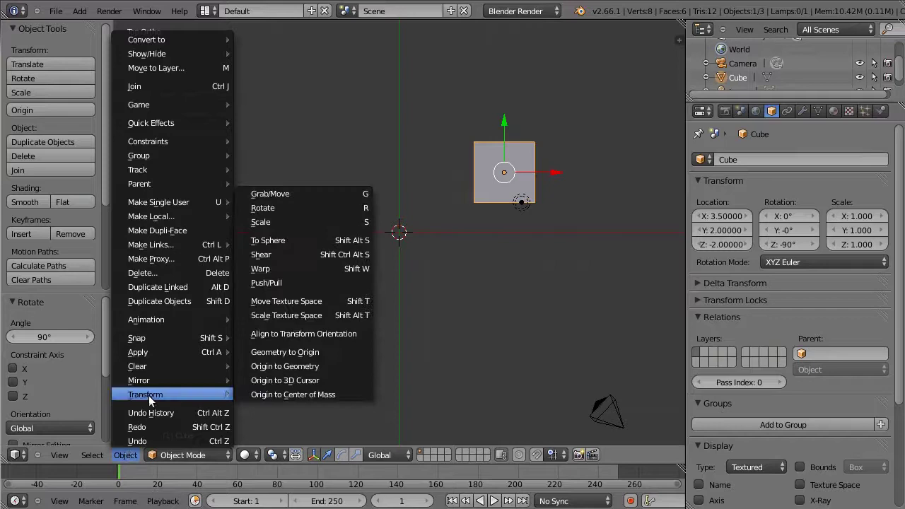
{"action": "mouse_move", "coordinate": [157, 367]}
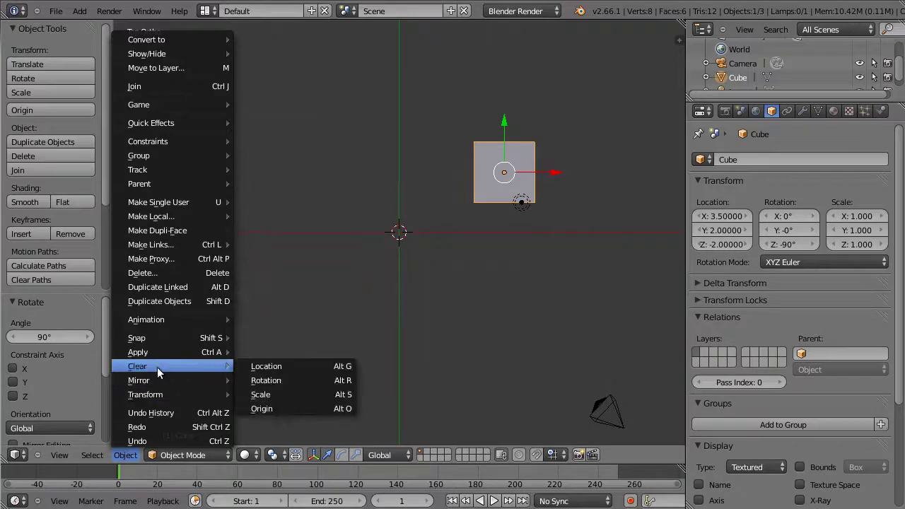
{"action": "left_click", "coordinate": [256, 367]}
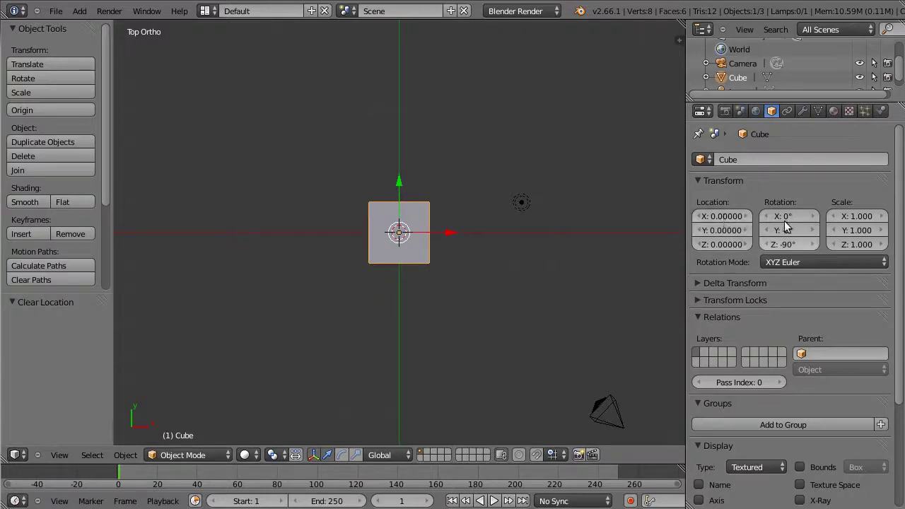
{"action": "left_click", "coordinate": [125, 454]}
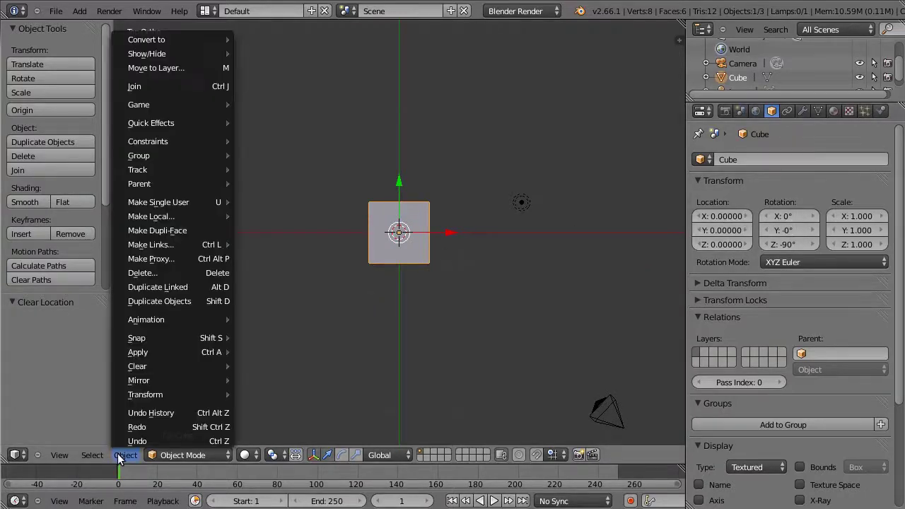
{"action": "mouse_move", "coordinate": [158, 366]}
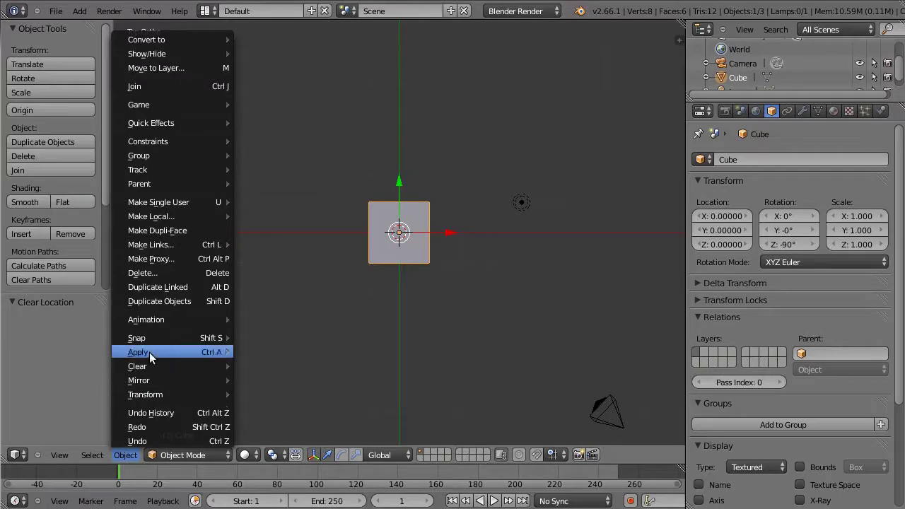
{"action": "mouse_move", "coordinate": [148, 351]}
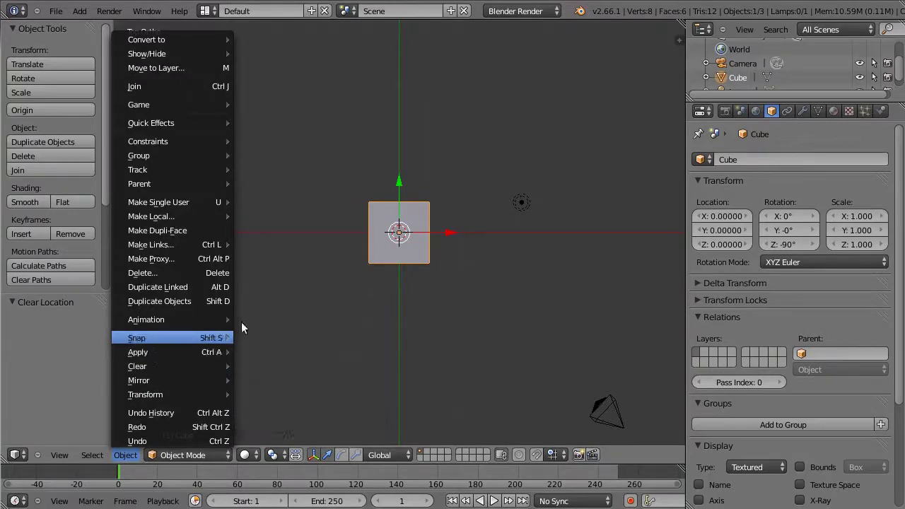
Rotate the cube about -18.8 degrees around the global Z axis and view it from the top
{"action": "middle_click_drag", "start_coordinate": [302, 325], "coordinate": [329, 342]}
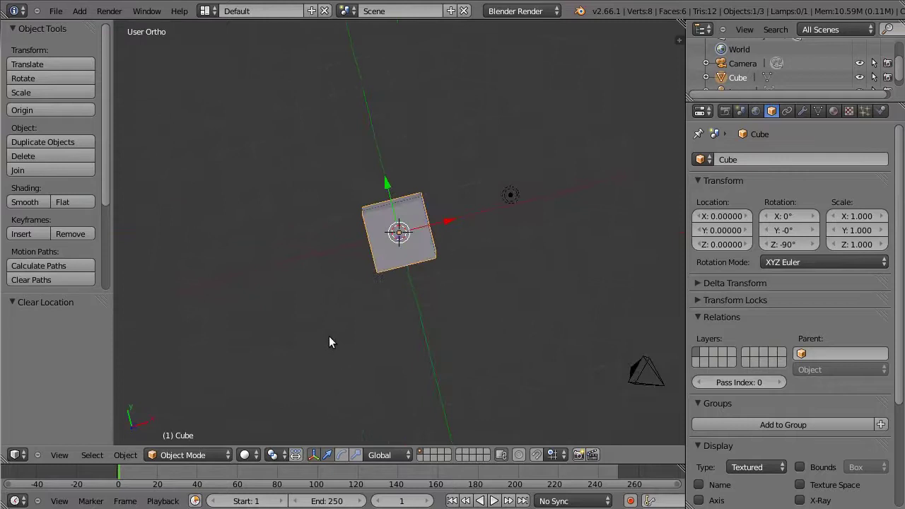
{"action": "middle_click_drag", "start_coordinate": [465, 323], "coordinate": [420, 254]}
{"action": "key", "text": "r"}
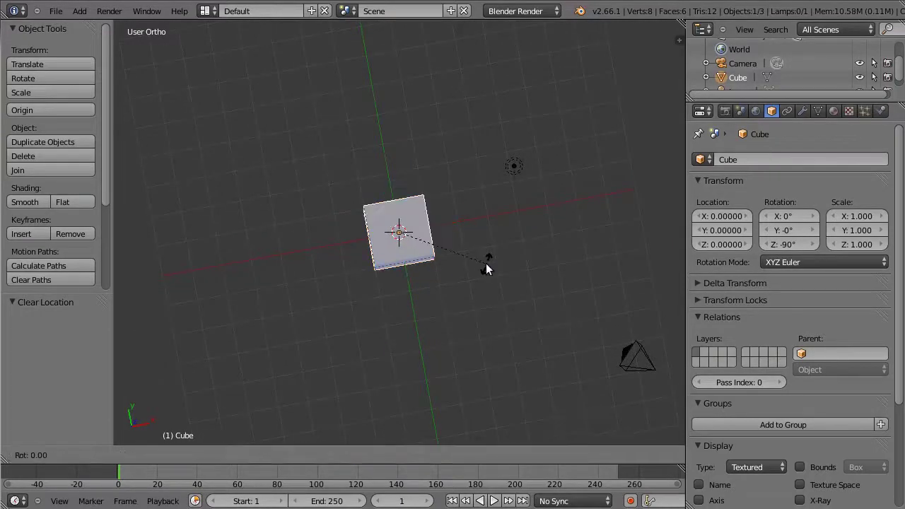
{"action": "key", "text": "z"}
{"action": "key", "text": "KP_7"}
{"action": "left_click", "coordinate": [481, 298]}
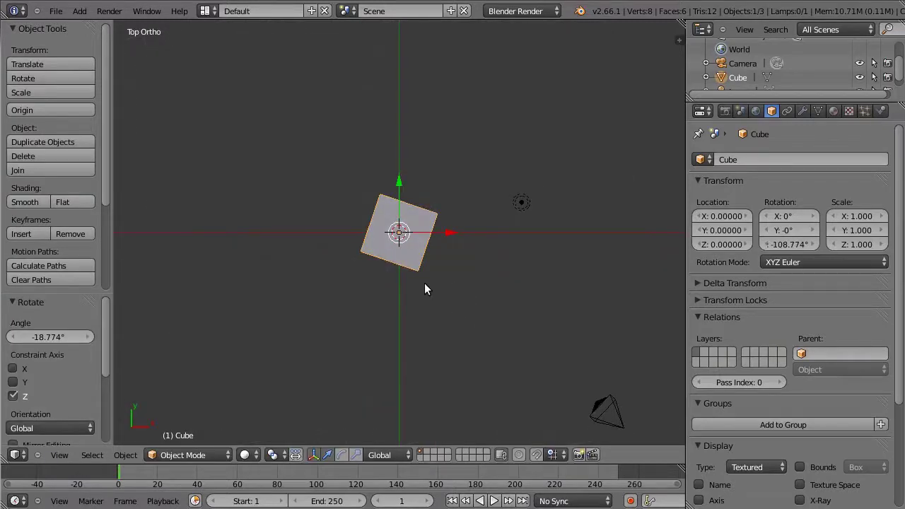
Apply the cube's rotation so its current orientation counts as zero rotation
{"action": "left_click", "coordinate": [121, 456]}
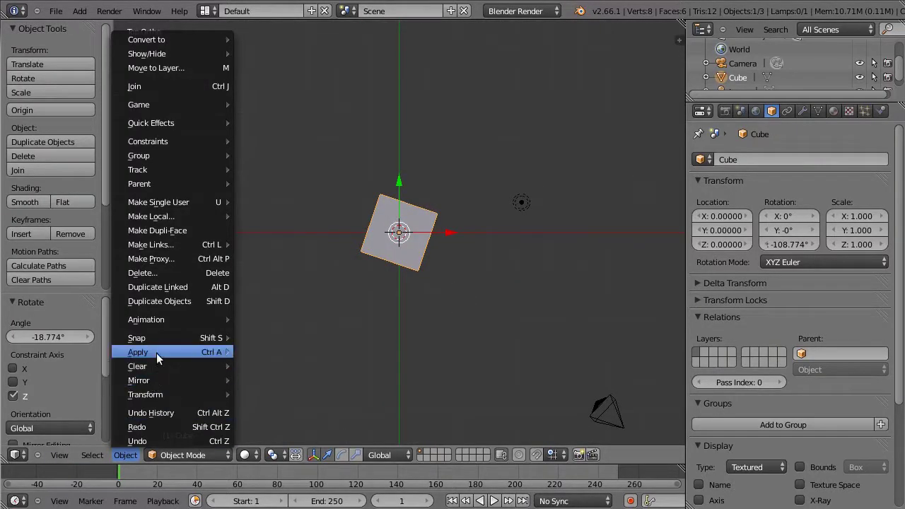
{"action": "mouse_move", "coordinate": [157, 358]}
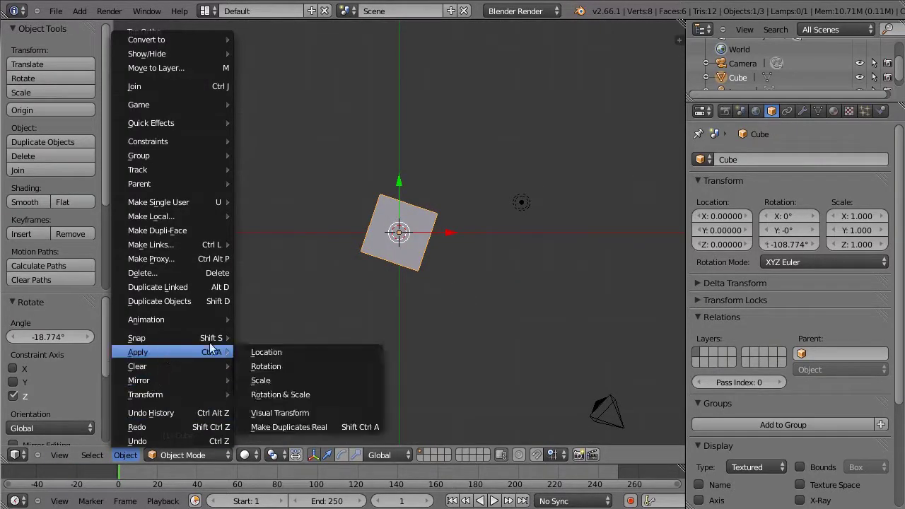
{"action": "left_click", "coordinate": [276, 366]}
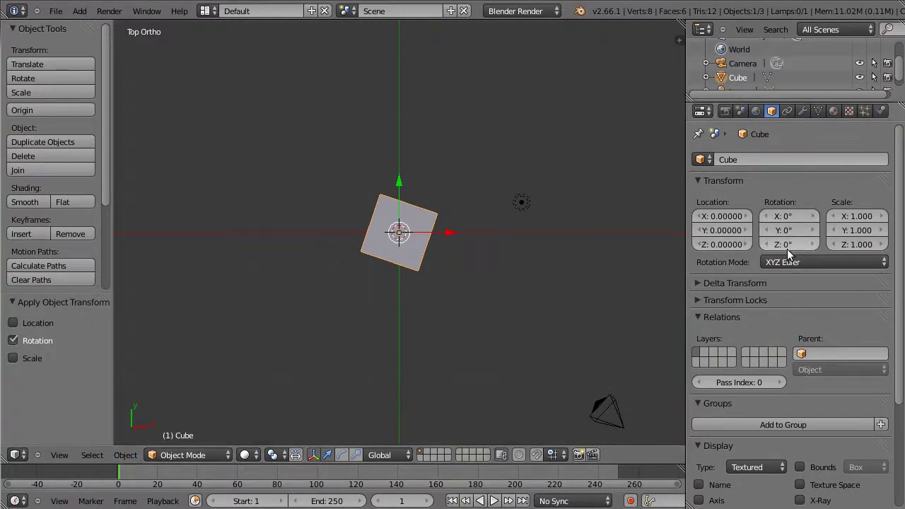